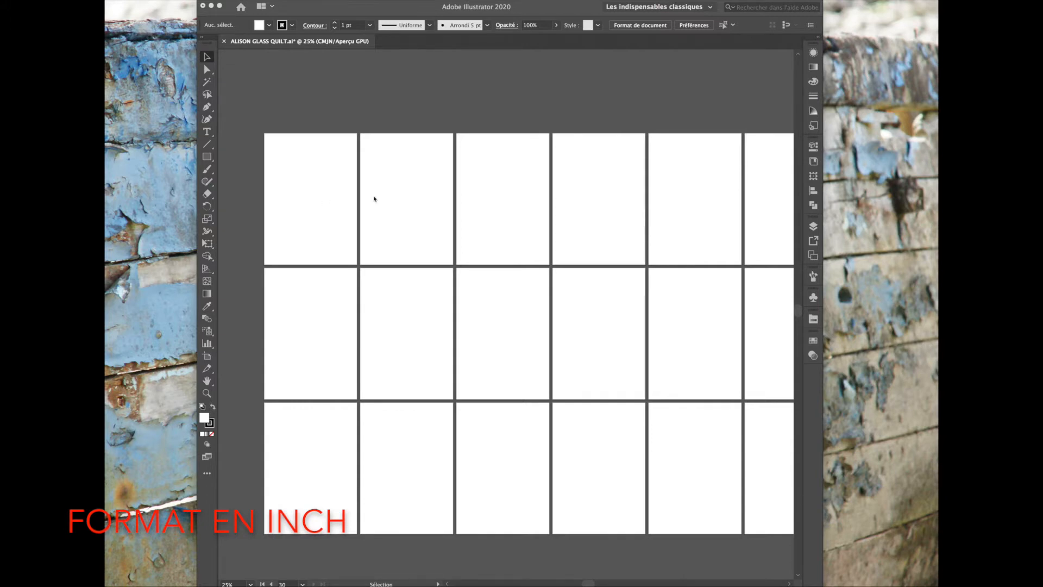
pyautogui.click(641, 29)
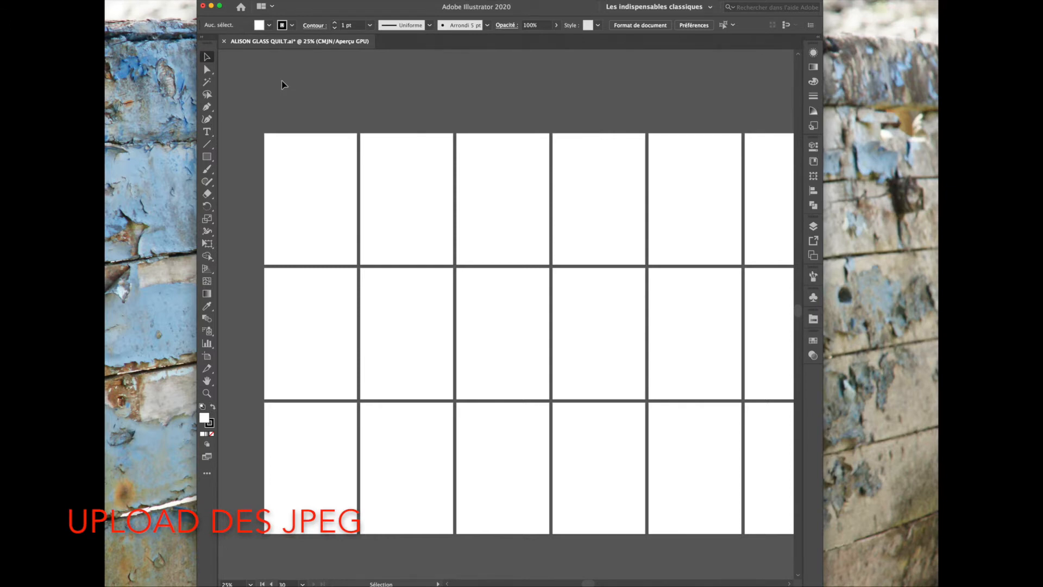
# Switch to the Andover Fabrics page in the browser and examine the prints in the Century Prints - Hopscotch collection
pyautogui.click(111, 444)
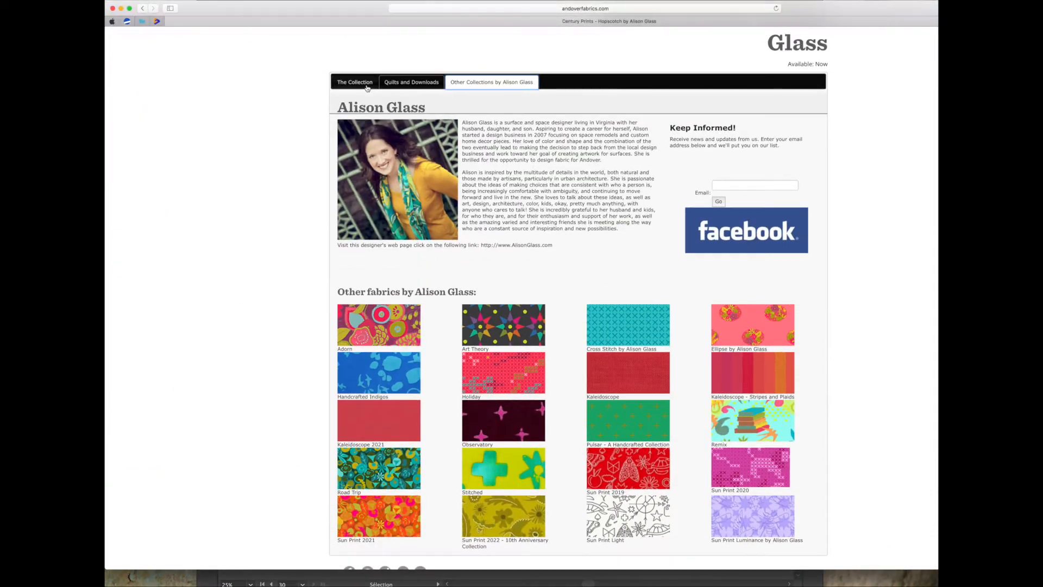
pyautogui.scroll(1, 288, 73)
pyautogui.scroll(4, 288, 74)
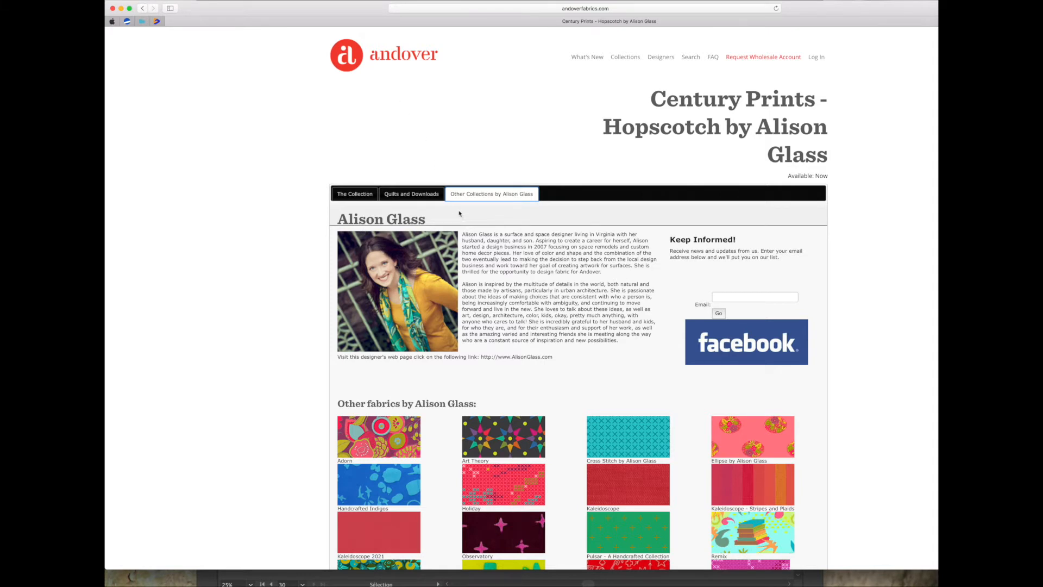
pyautogui.scroll(-5, 459, 214)
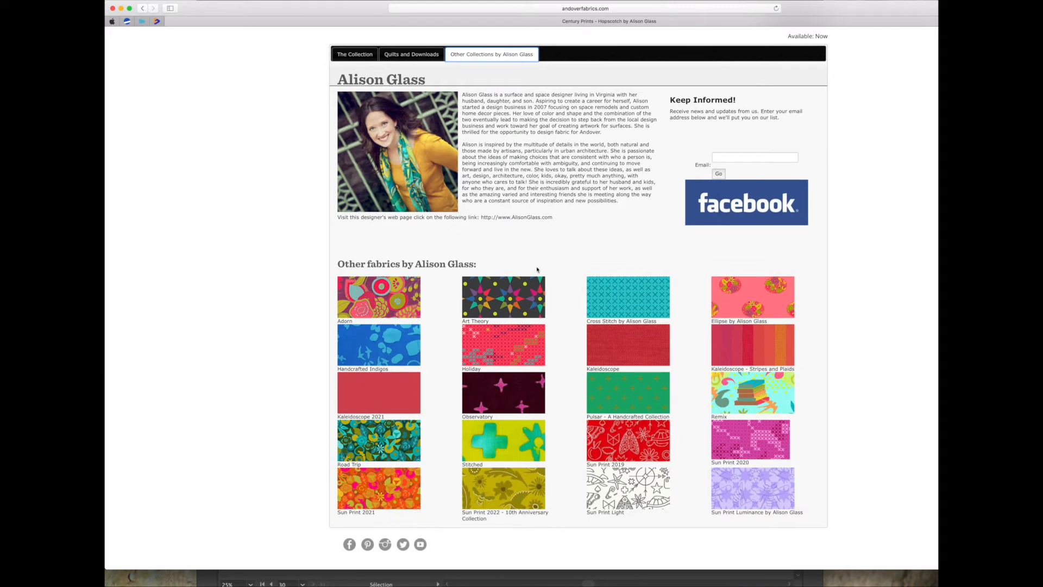
pyautogui.scroll(5, 448, 118)
pyautogui.click(358, 195)
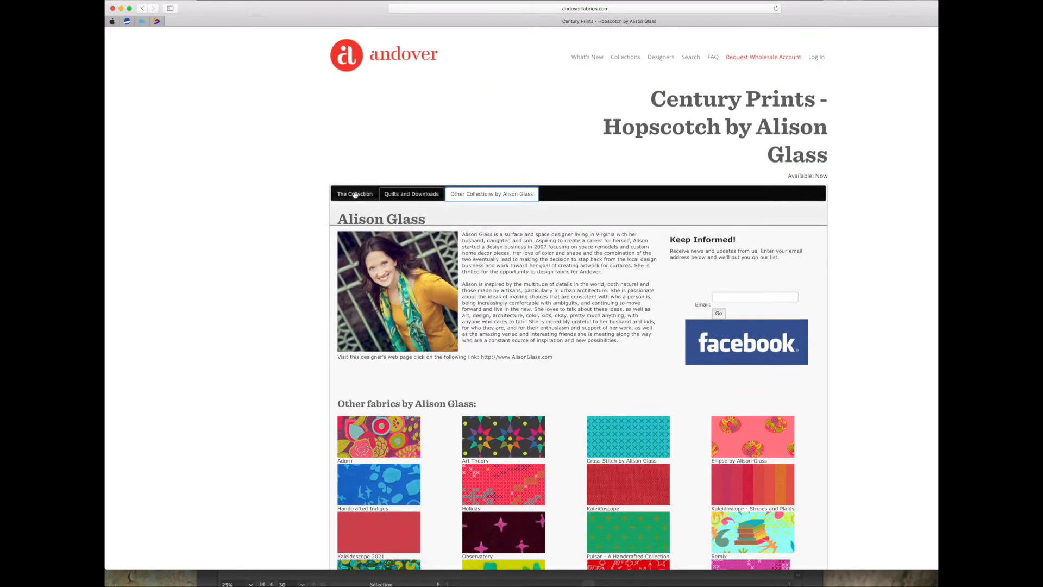
pyautogui.scroll(-10, 540, 324)
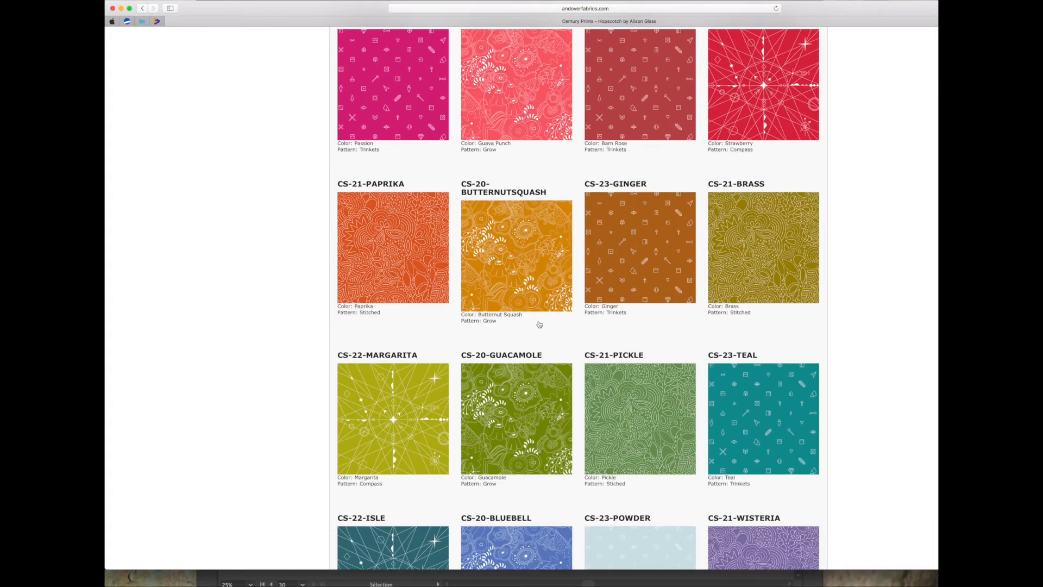
pyautogui.scroll(-2, 540, 324)
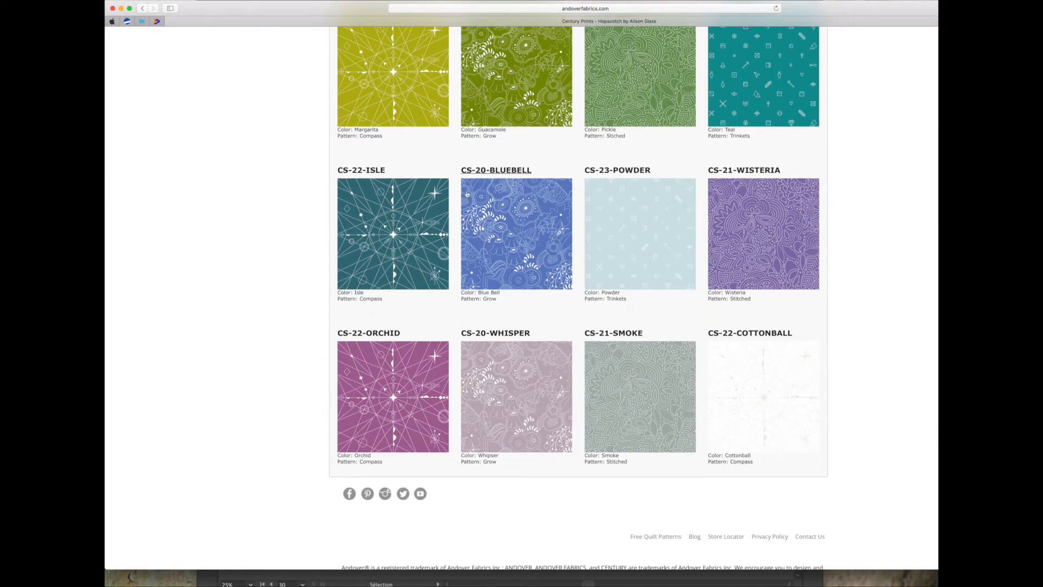
pyautogui.scroll(15, 539, 267)
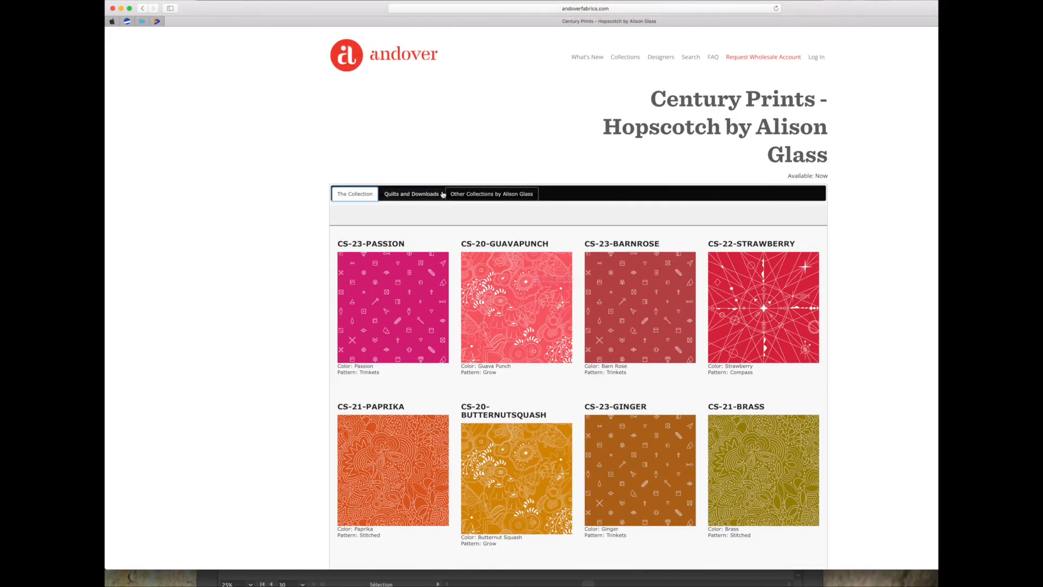
# Look over the Hopscotch collection's quilt and image downloads and the designer's other fabric collections
pyautogui.click(413, 193)
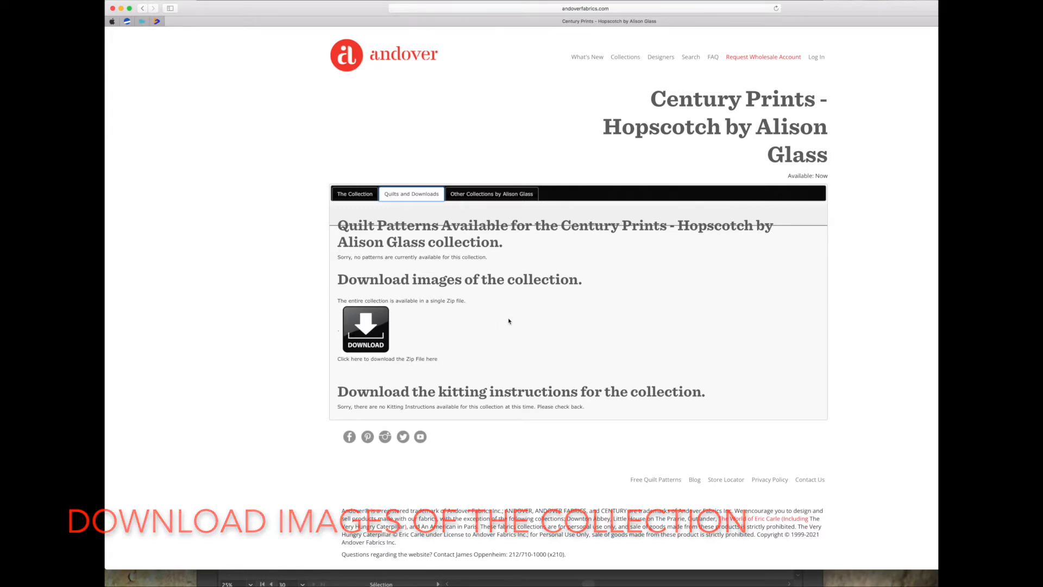
pyautogui.click(478, 194)
pyautogui.scroll(-4, 556, 303)
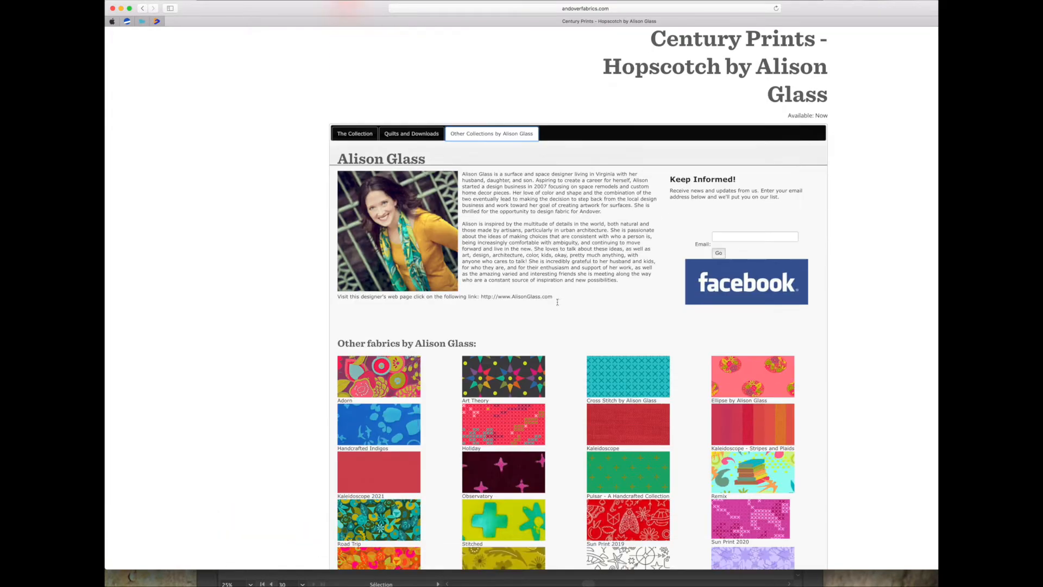
pyautogui.scroll(3, 556, 303)
pyautogui.scroll(-1, 558, 305)
pyautogui.scroll(-1, 558, 305)
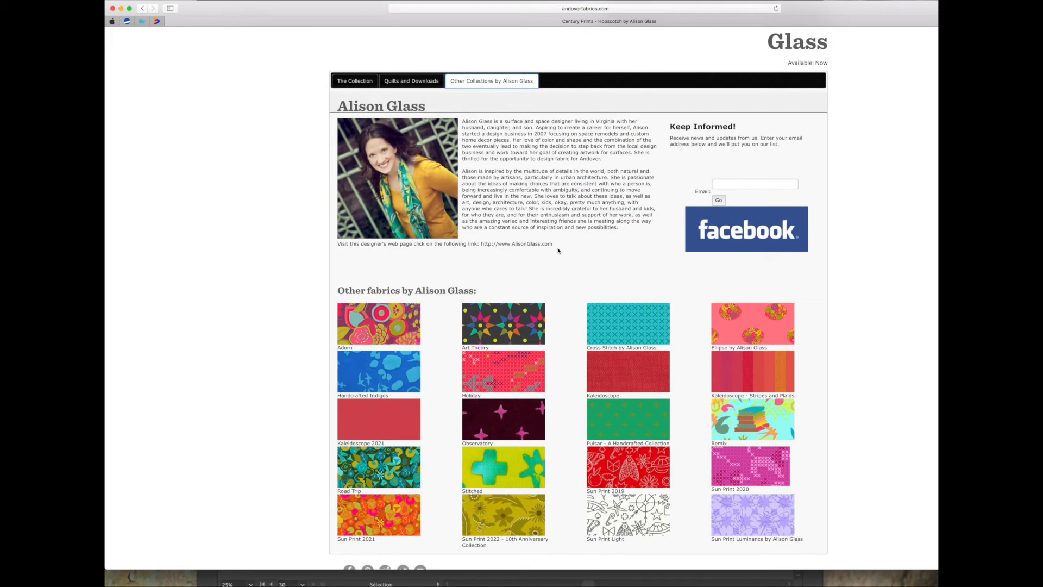
pyautogui.click(355, 82)
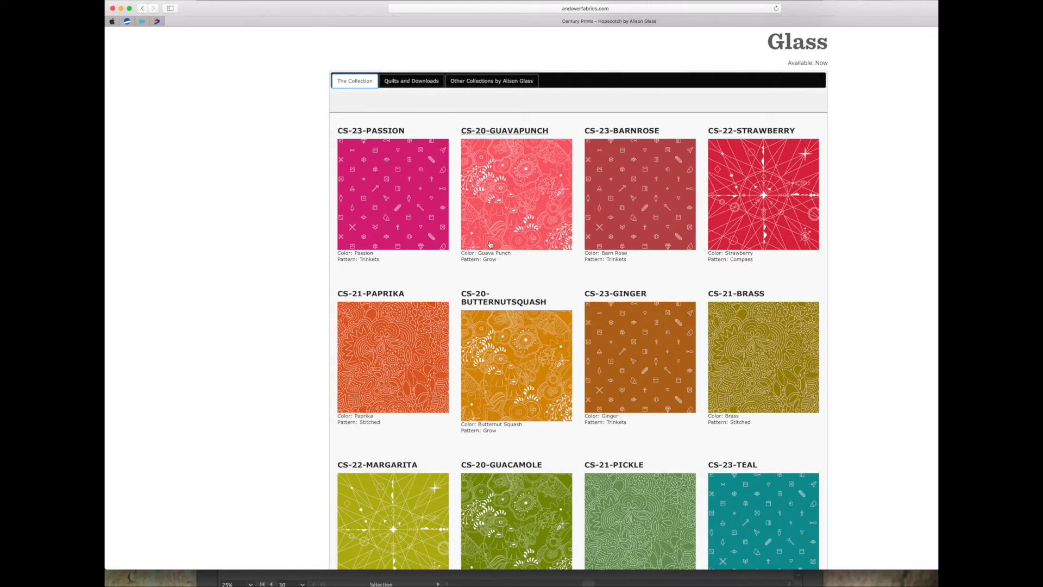
pyautogui.click(480, 80)
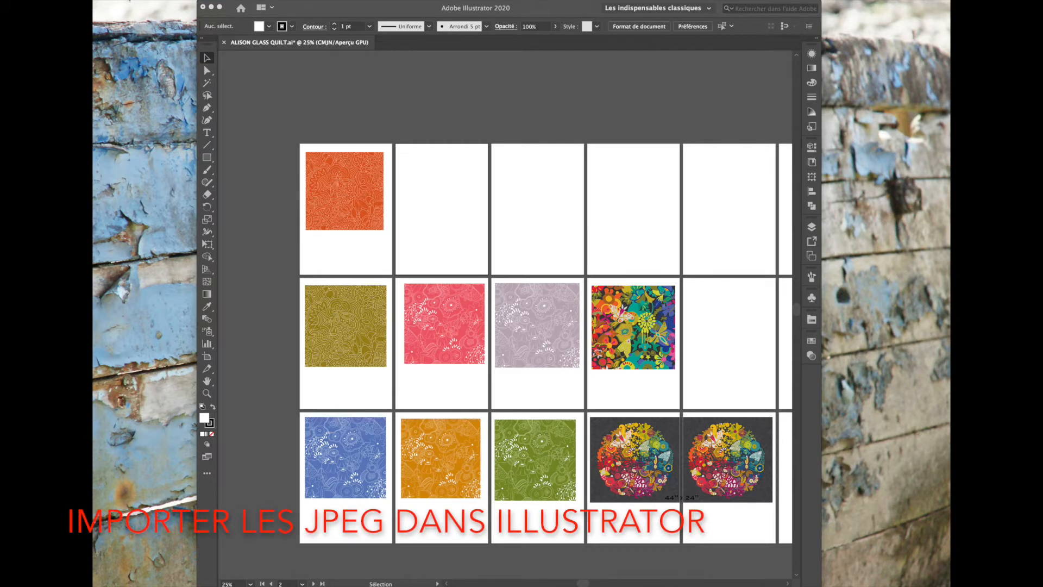
# Switch to Illustrator, import 72dpi-CS-21-PICKLE.jpg and place it on the second artboard of the top row
pyautogui.click(129, 1)
pyautogui.click(367, 141)
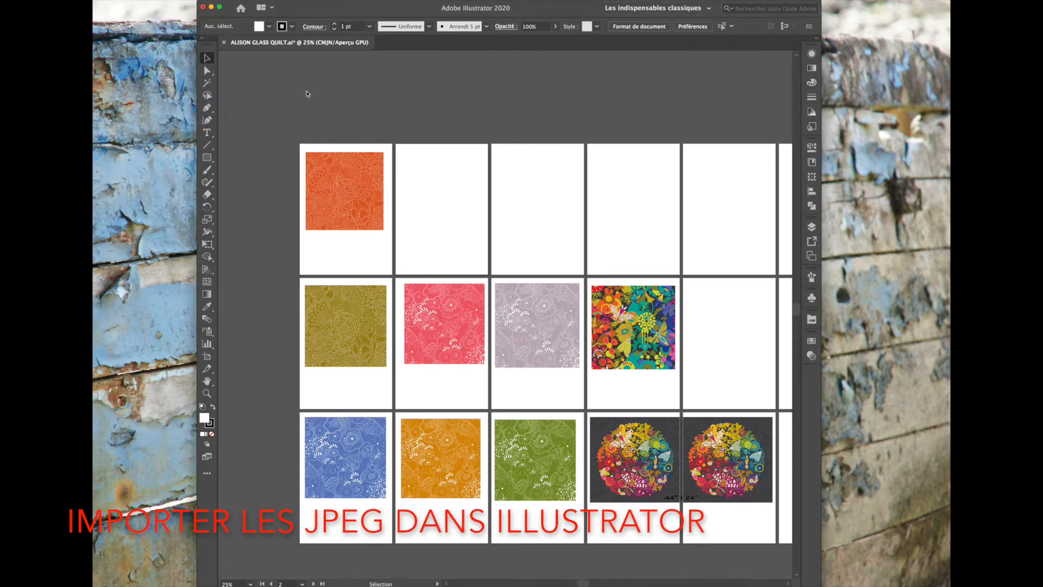
pyautogui.click(112, 1)
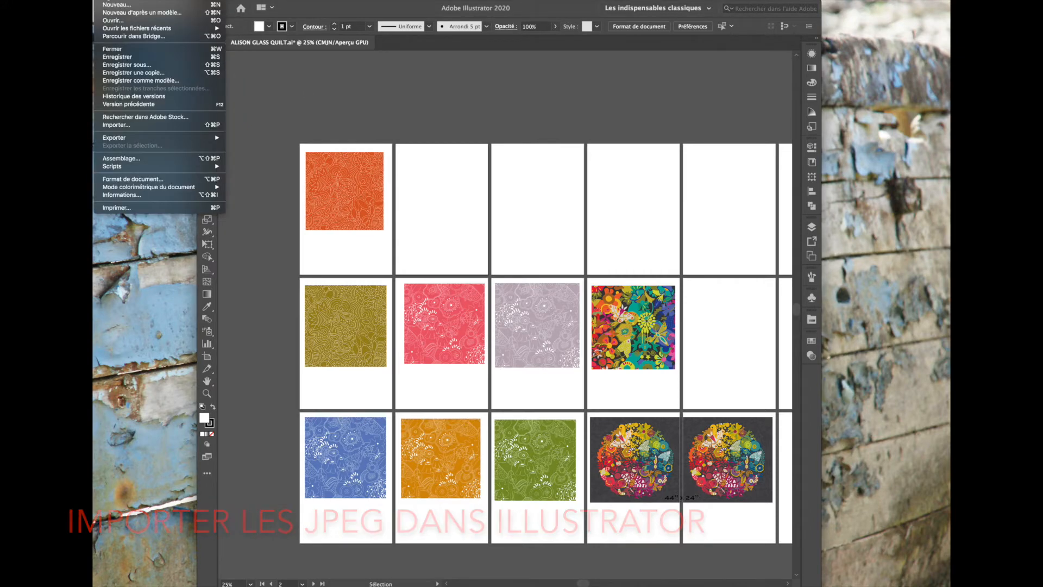
pyautogui.click(139, 125)
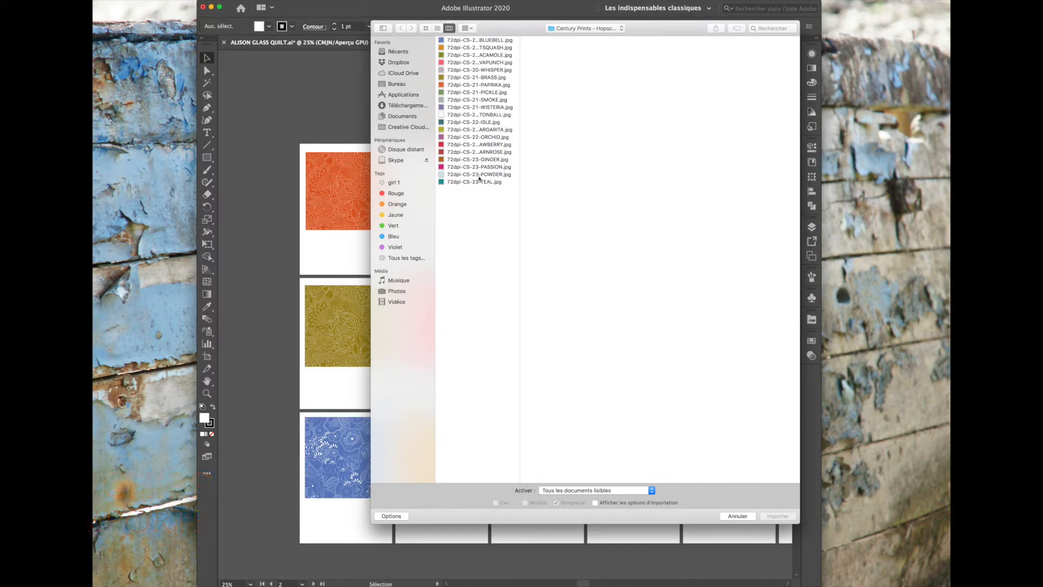
pyautogui.click(456, 93)
pyautogui.press('Return')
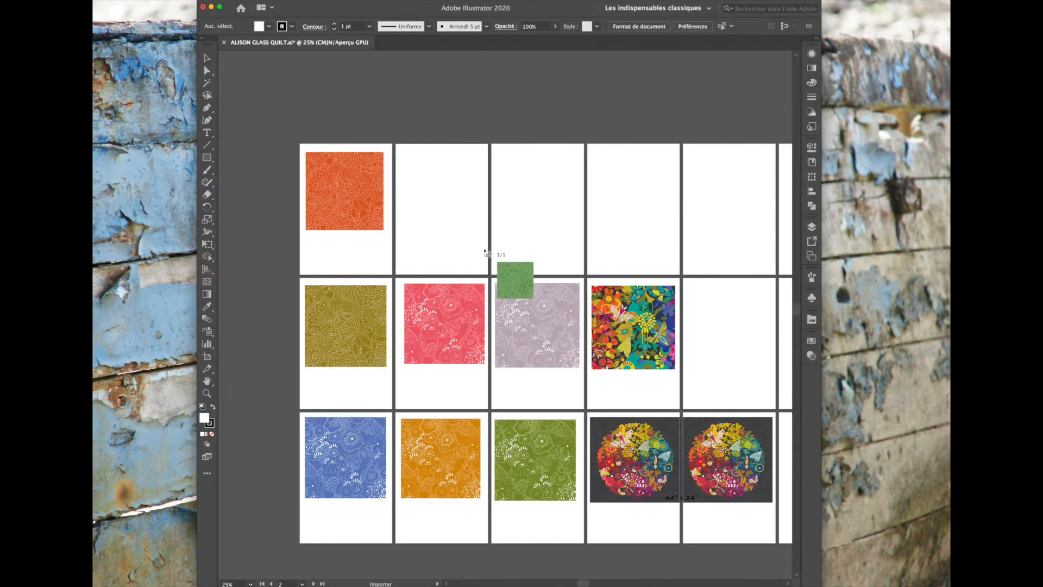
pyautogui.click(481, 260)
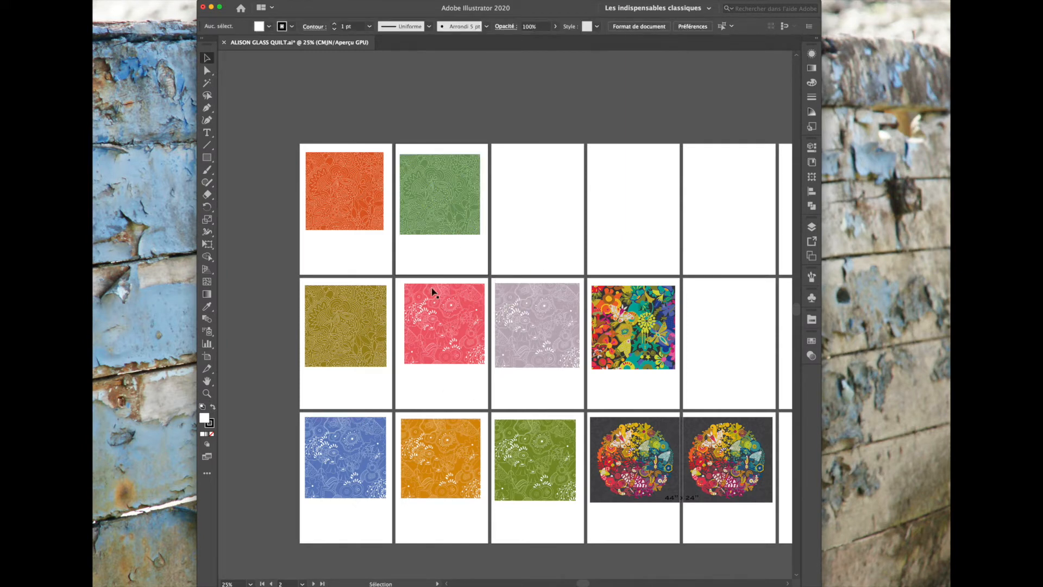
# Vectorize the placed green Pickle image with the 3 couleurs image trace preset
pyautogui.click(440, 194)
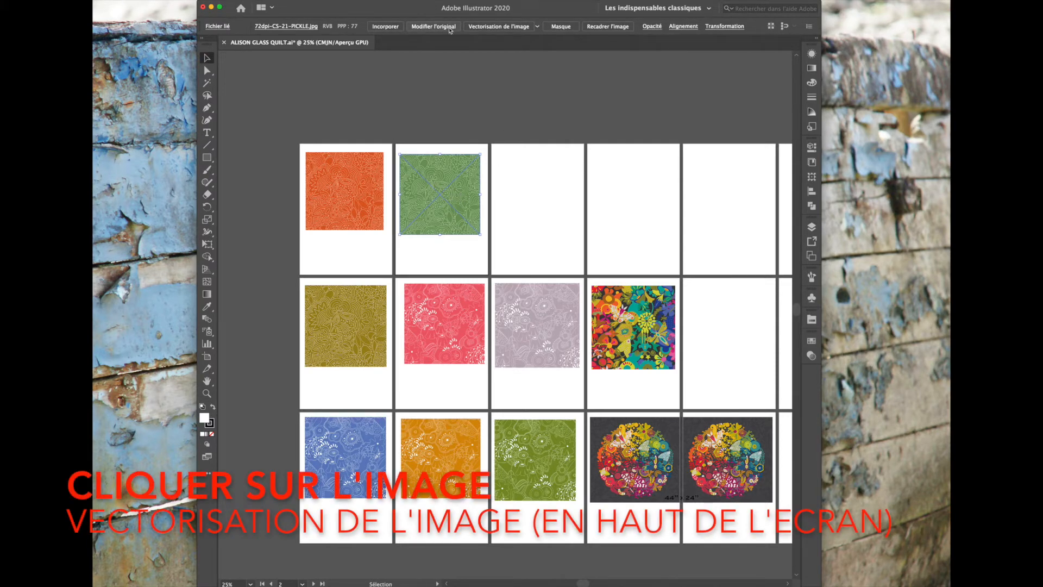
pyautogui.click(537, 27)
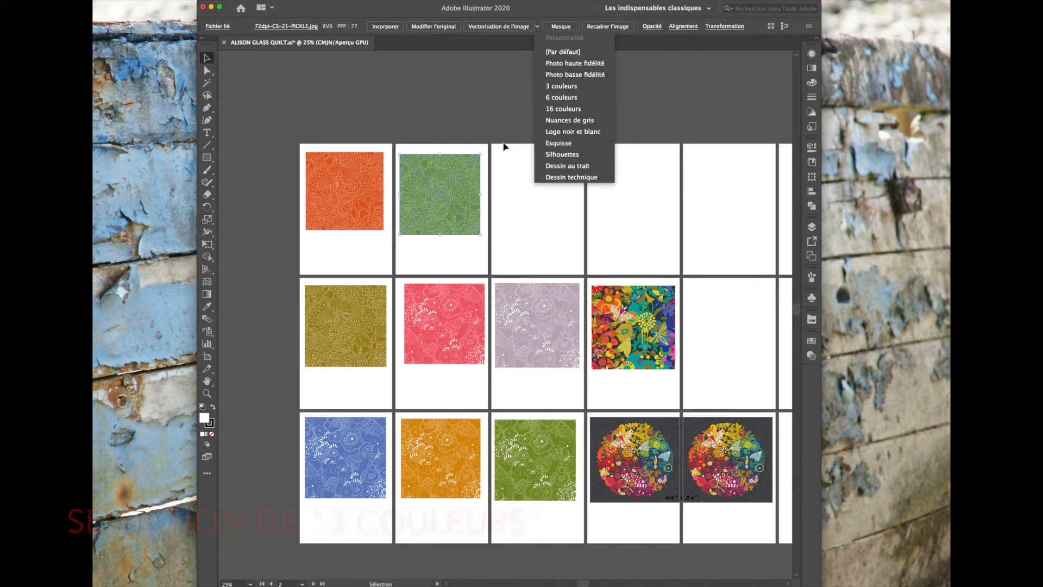
pyautogui.click(566, 88)
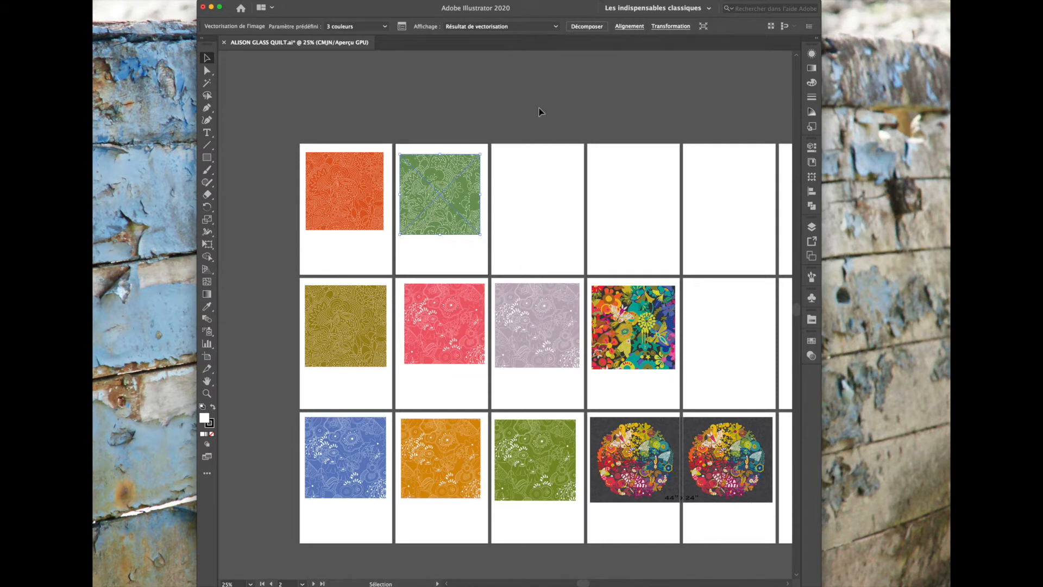
# Expand the traced green image into vector shapes with Objet and Fond enabled, and deselect it
pyautogui.click(158, 0)
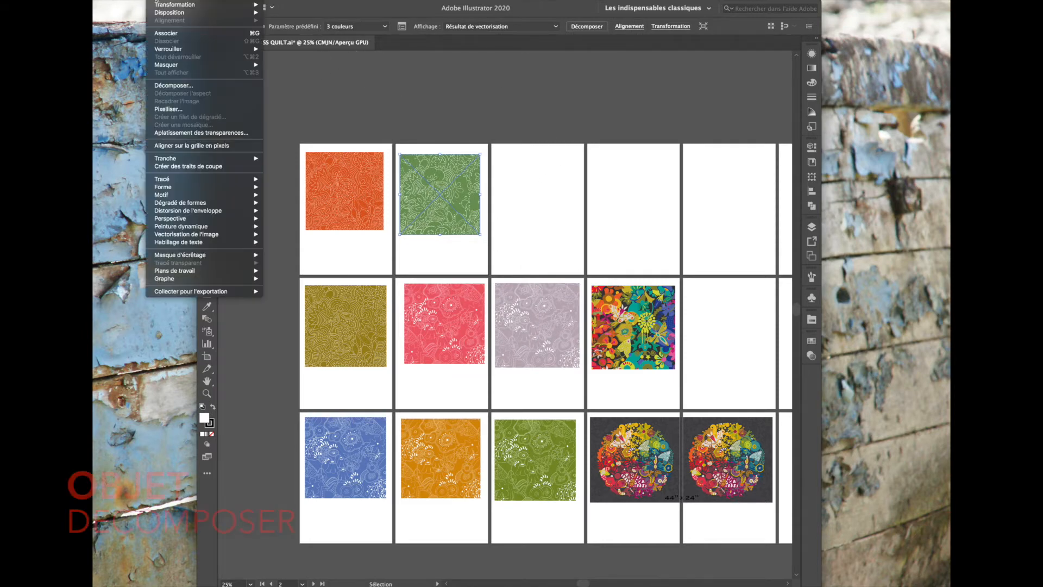
pyautogui.click(184, 86)
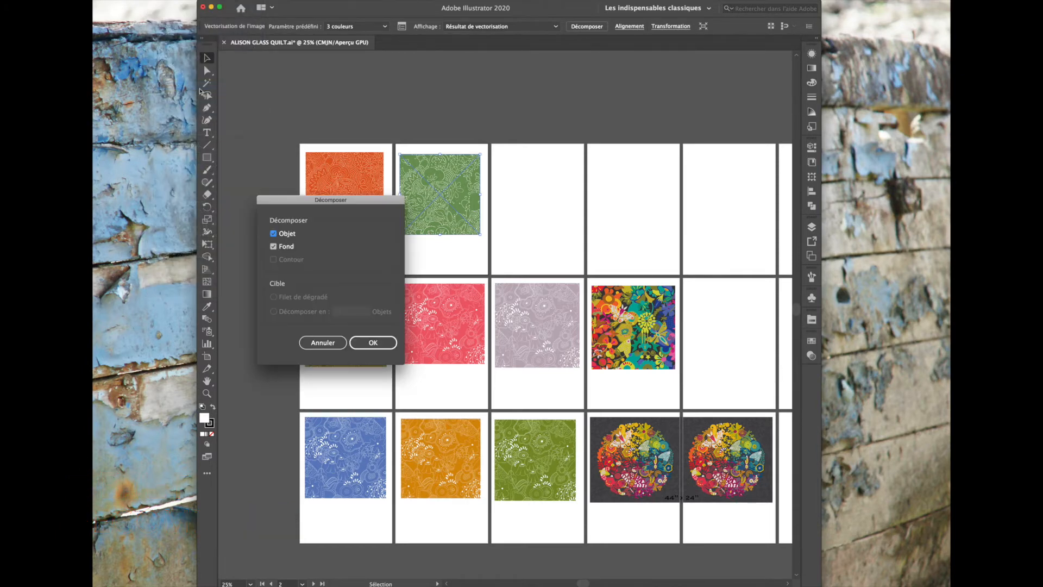
pyautogui.click(374, 342)
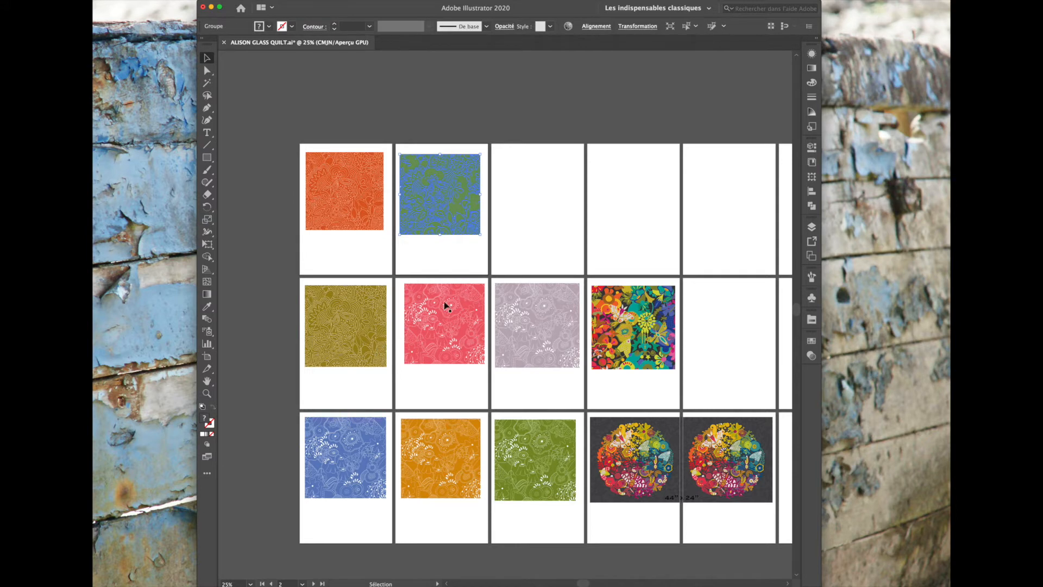
pyautogui.click(460, 260)
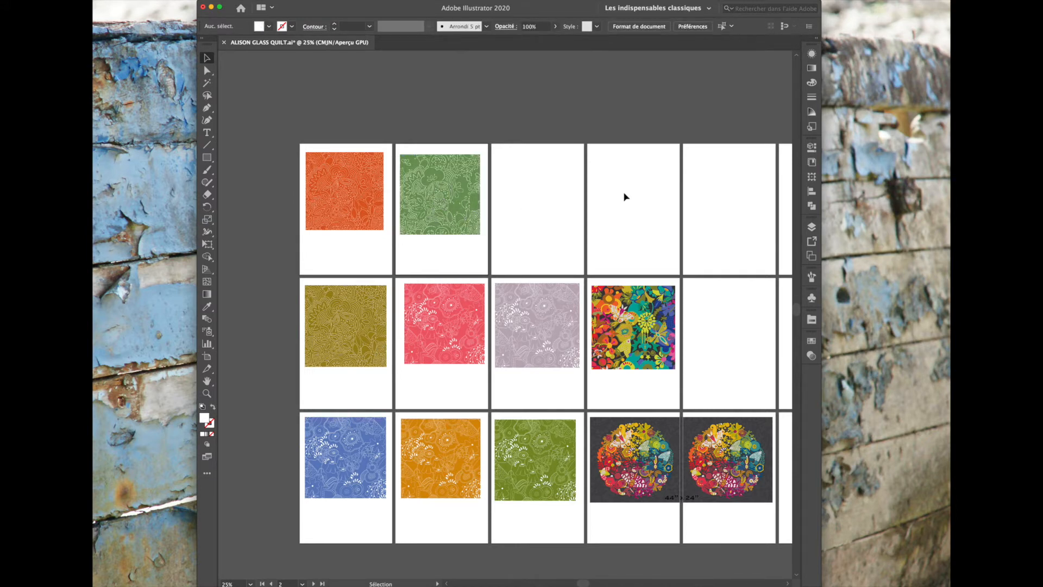
# Add the expanded green artwork to the document's swatches as a pattern swatch
pyautogui.moveTo(400, 156); pyautogui.dragTo(486, 244)
pyautogui.click(812, 341)
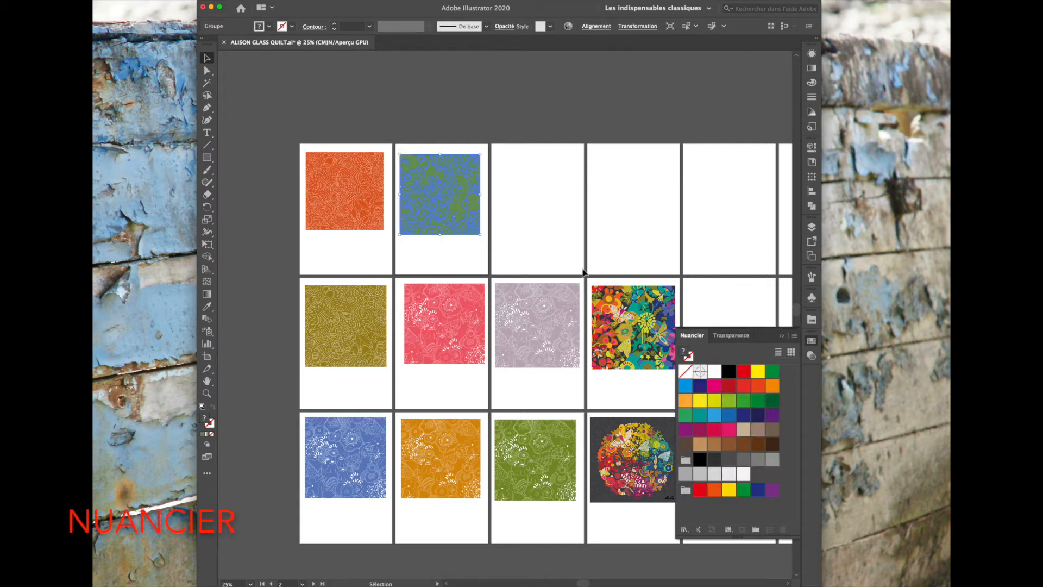
pyautogui.moveTo(430, 202); pyautogui.dragTo(781, 450)
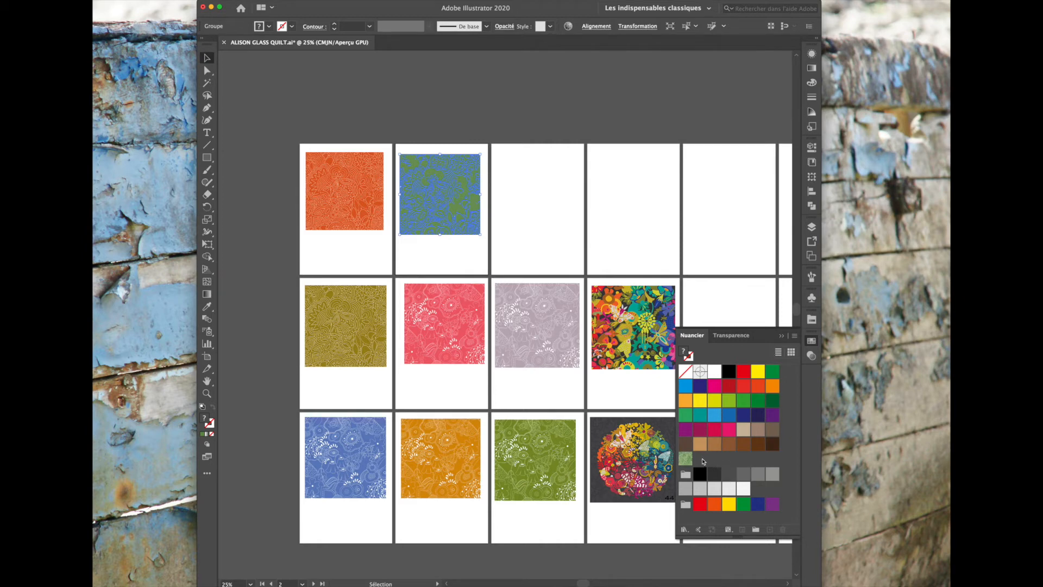
pyautogui.click(783, 337)
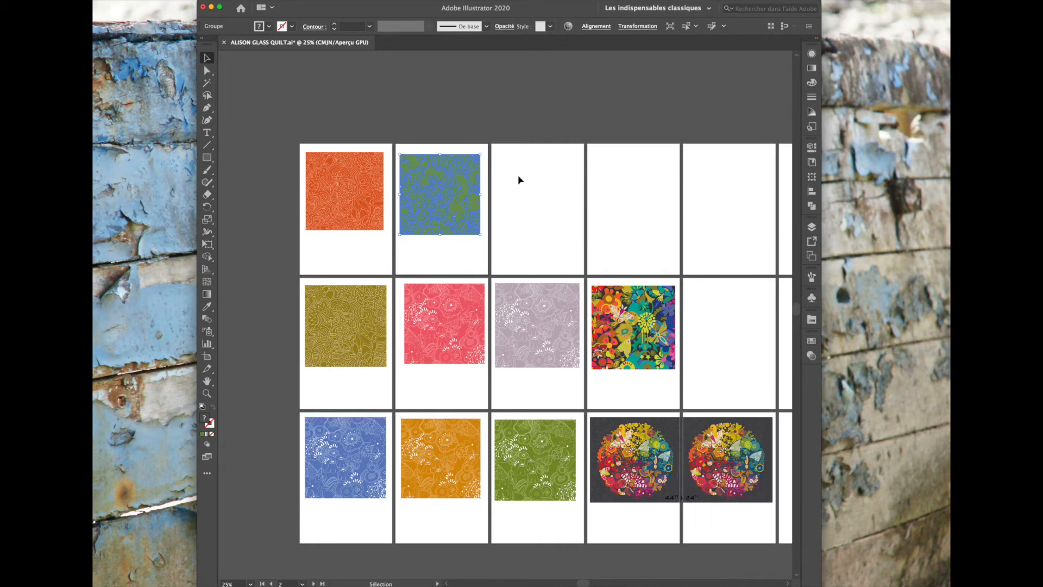
pyautogui.click(524, 197)
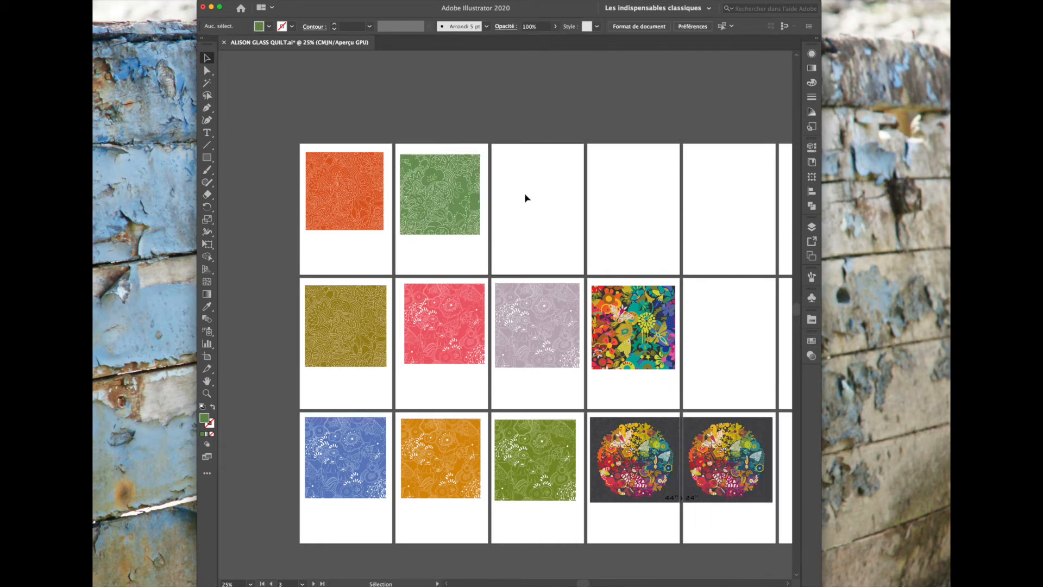
# Draw a square about 5.5 in wide on the third artboard of the top row and fill it with the green pattern swatch
pyautogui.click(207, 157)
pyautogui.moveTo(505, 163); pyautogui.dragTo(568, 226)
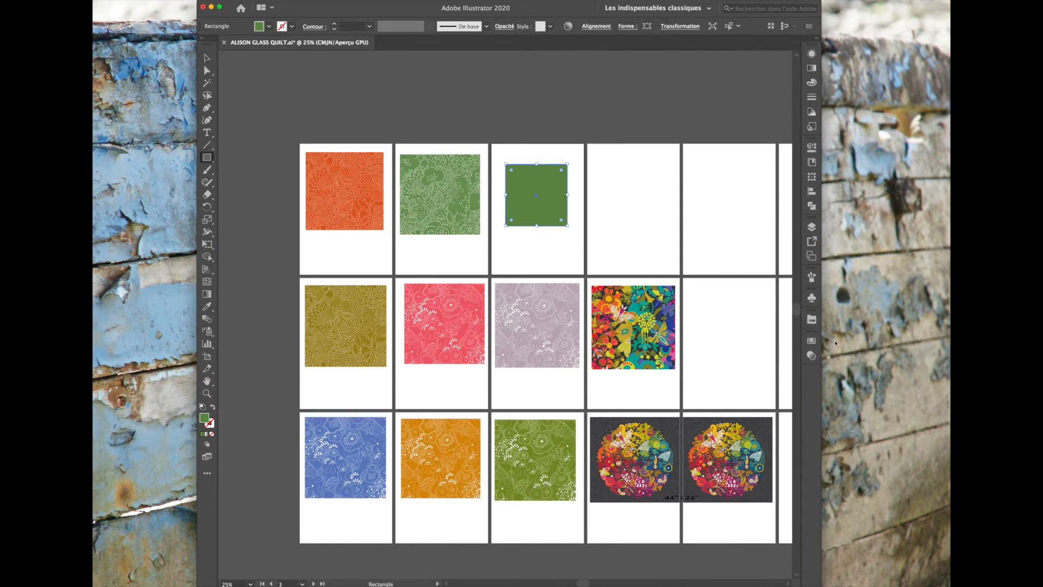
pyautogui.click(812, 342)
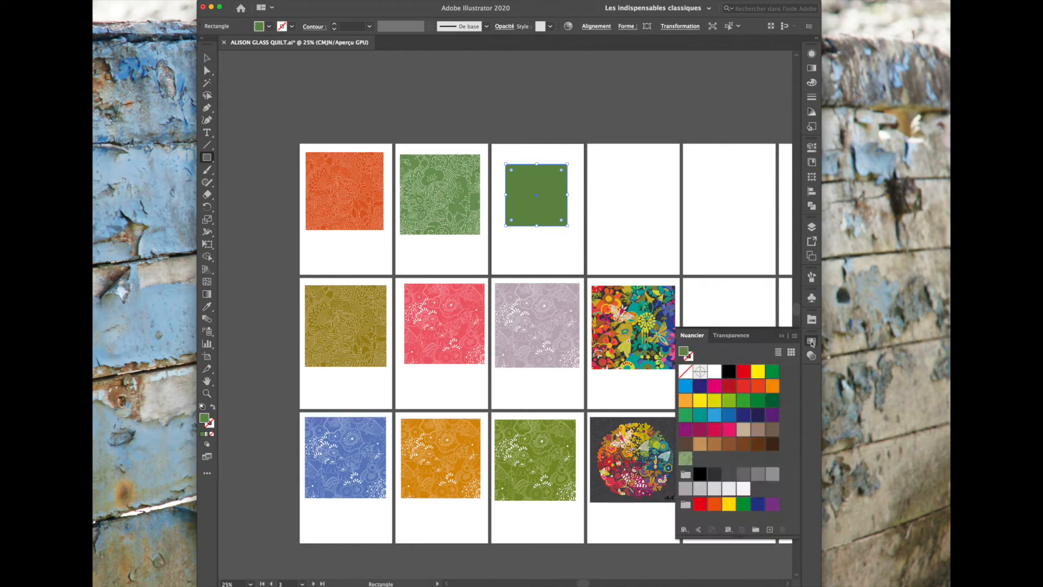
pyautogui.click(685, 459)
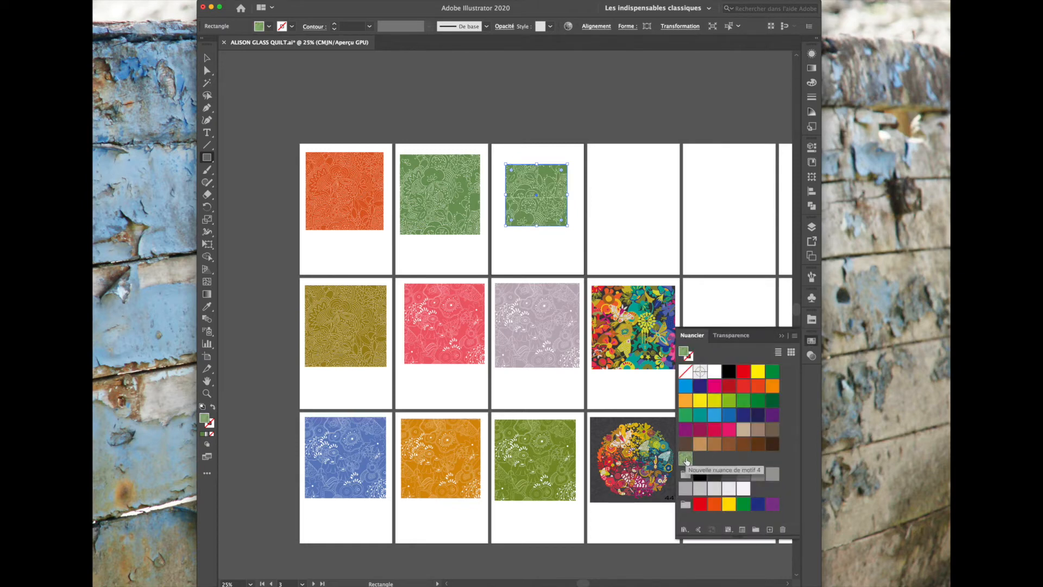
pyautogui.click(782, 337)
pyautogui.click(544, 252)
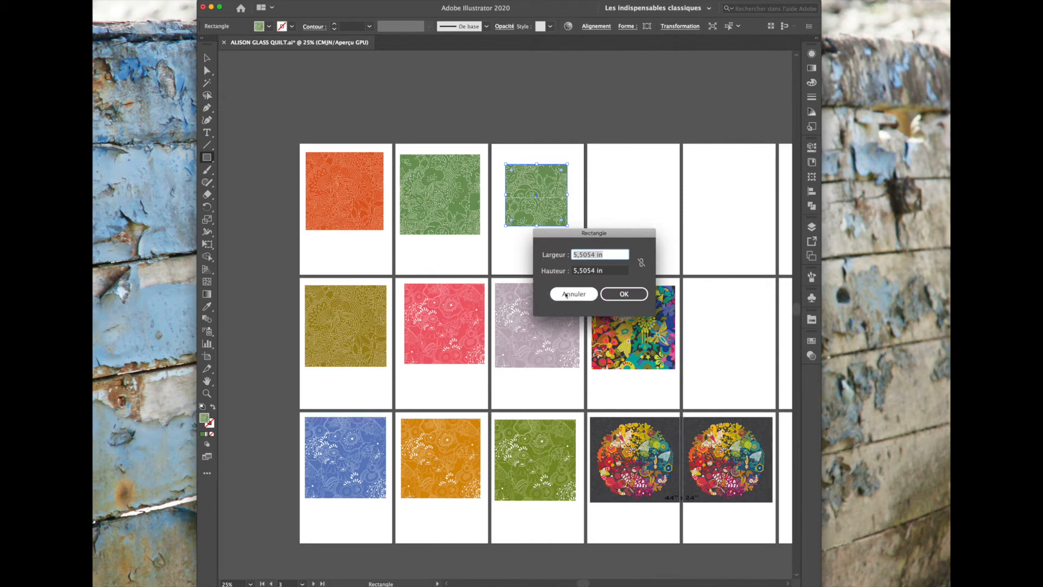
pyautogui.click(571, 295)
pyautogui.click(207, 57)
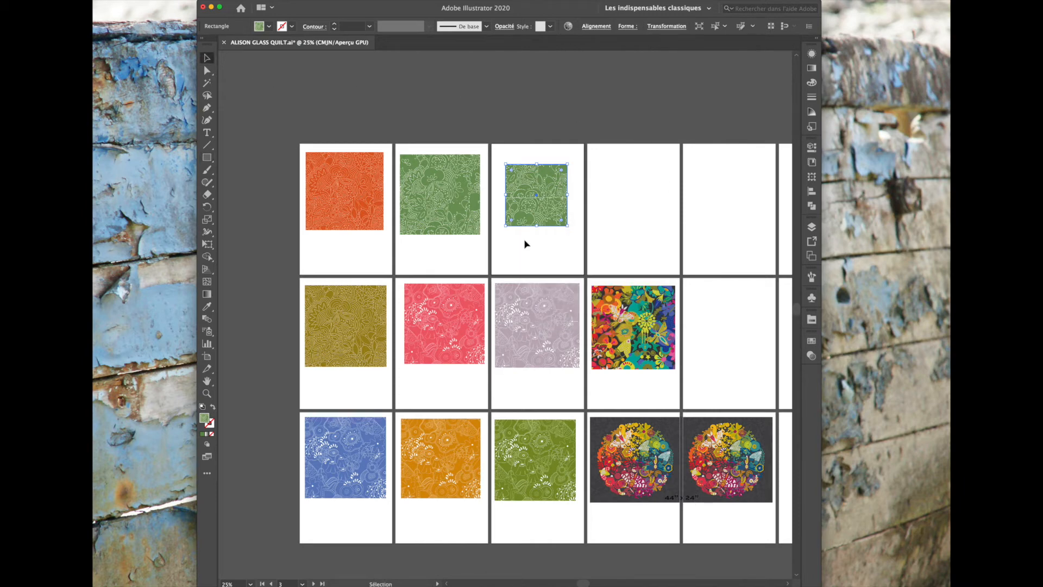
pyautogui.click(560, 245)
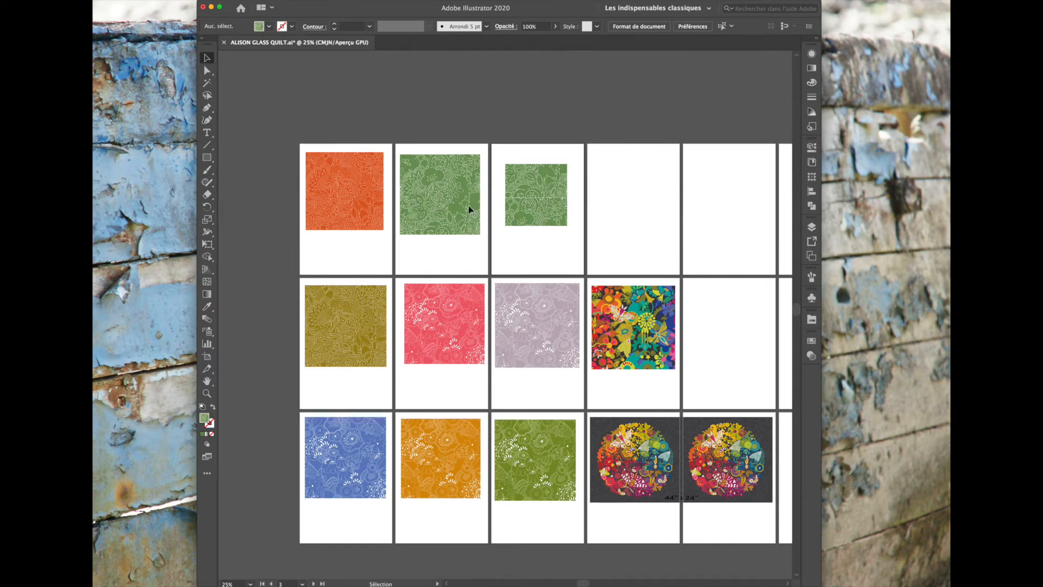
# Draw a circle filled with the green pattern swatch on the fourth artboard of the top row, and deselect it
pyautogui.scroll(1, 540, 236)
pyautogui.scroll(2, 542, 238)
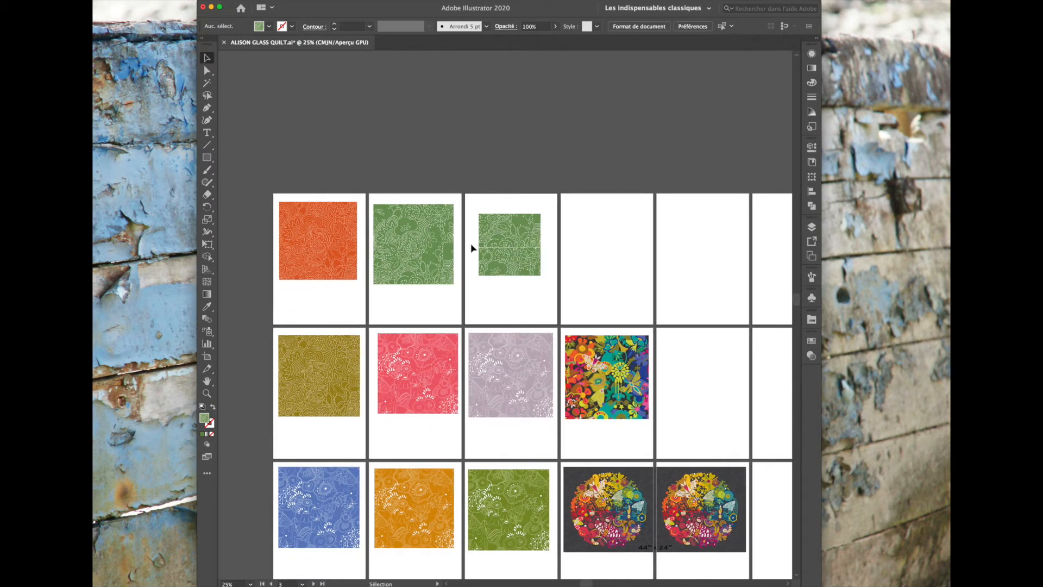
pyautogui.click(811, 341)
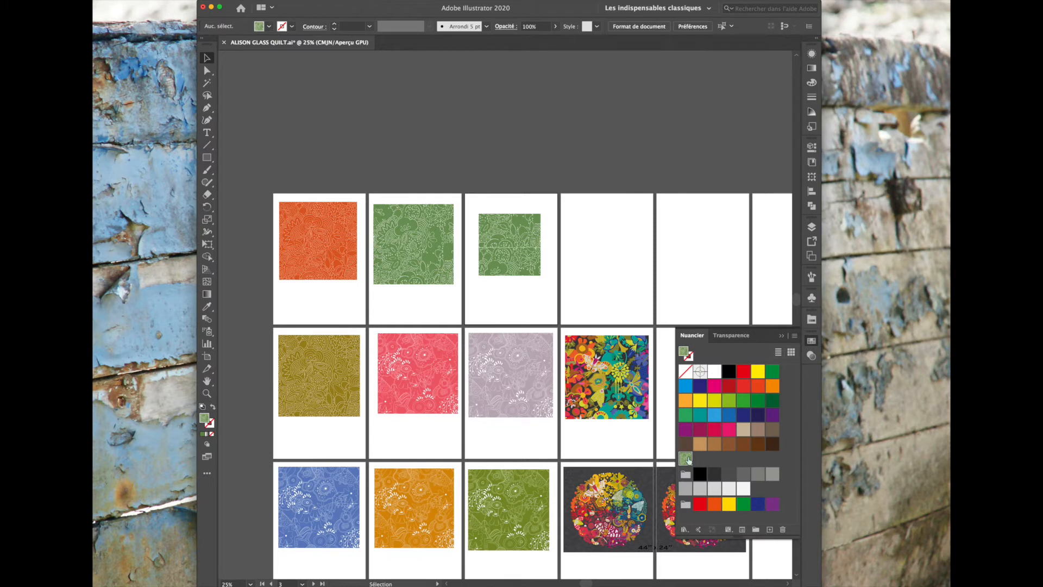
pyautogui.moveTo(212, 163); pyautogui.dragTo(233, 185)
pyautogui.moveTo(579, 221); pyautogui.dragTo(645, 286)
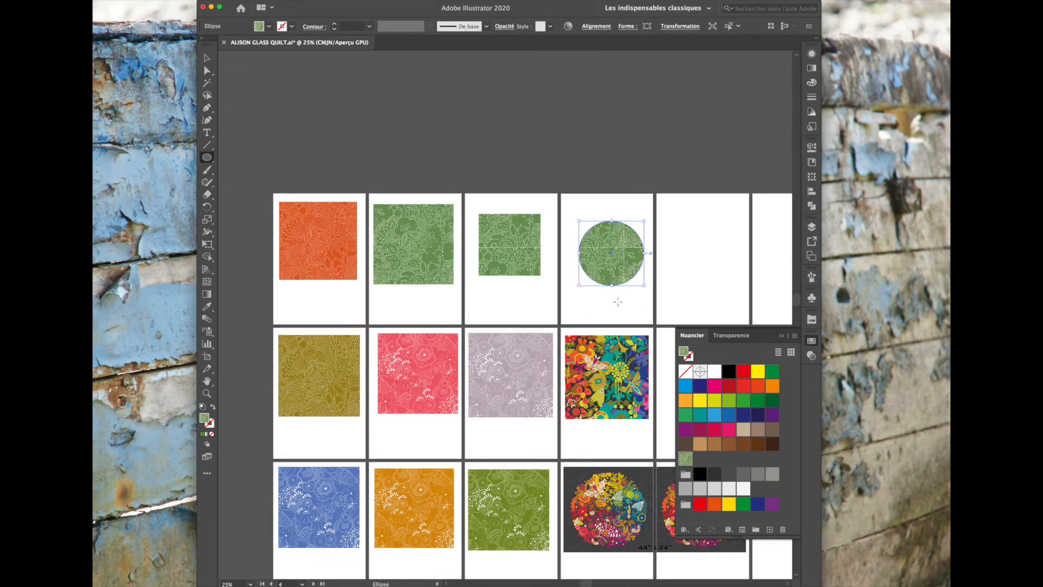
pyautogui.click(782, 337)
pyautogui.press('v')
pyautogui.click(619, 309)
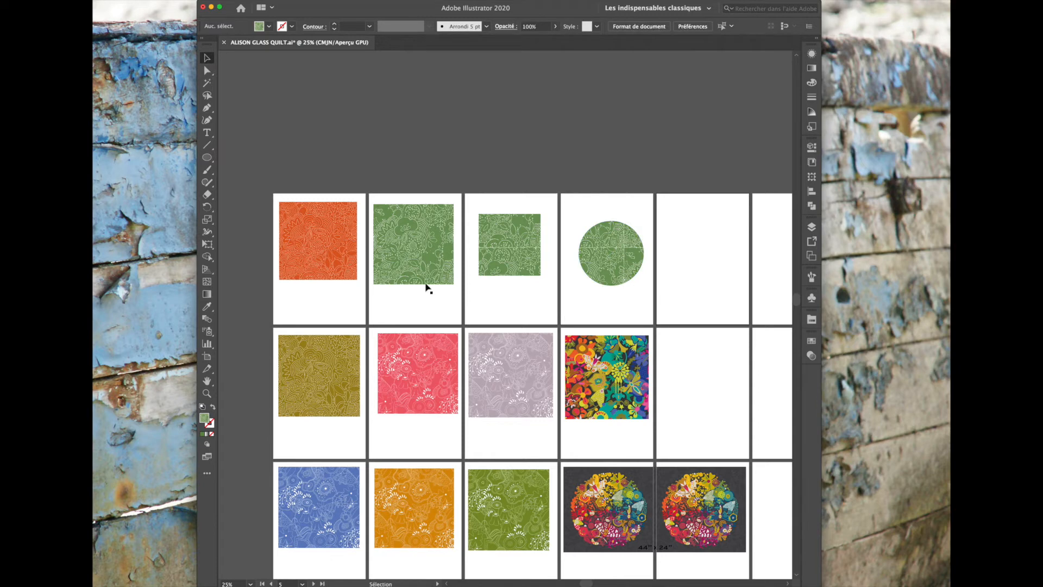
# Try to add the placed, untraced orange Paprika image directly to the document's swatches
pyautogui.click(304, 233)
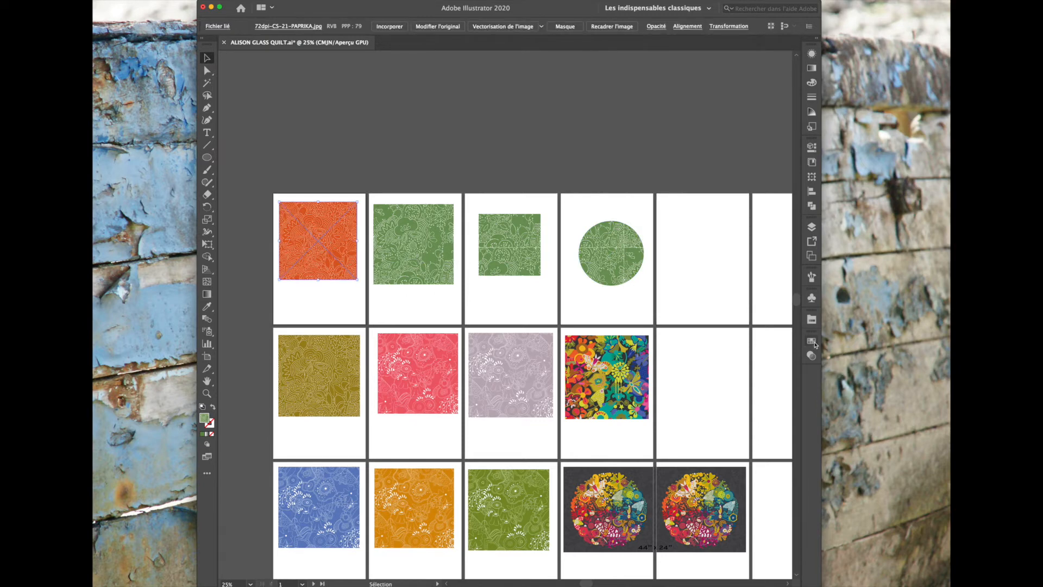
pyautogui.click(813, 342)
pyautogui.moveTo(319, 239); pyautogui.dragTo(722, 468)
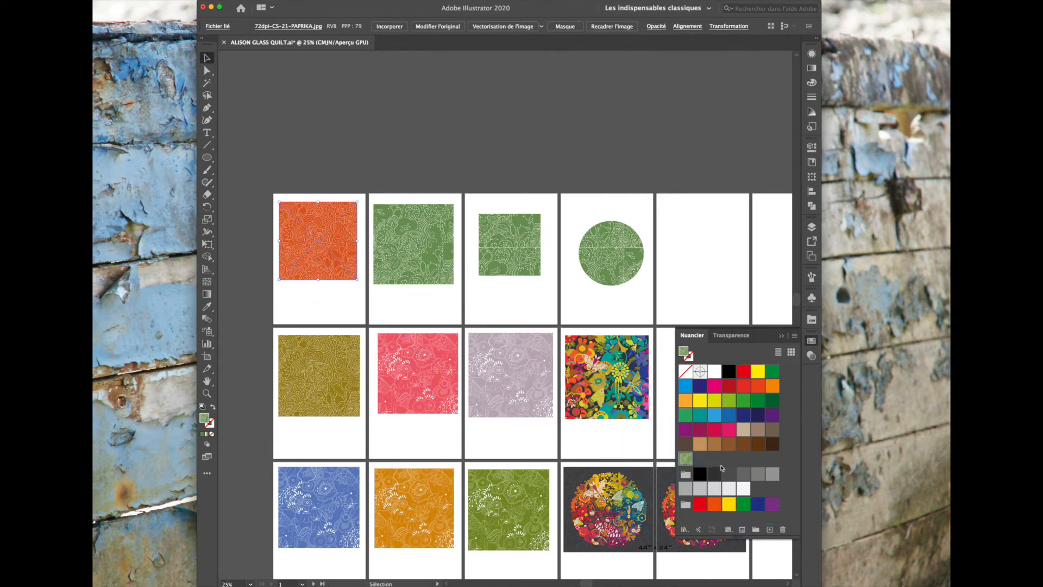
pyautogui.click(782, 338)
pyautogui.click(324, 295)
# Vectorize the placed orange Paprika image with the 3 couleurs image trace preset
pyautogui.click(326, 248)
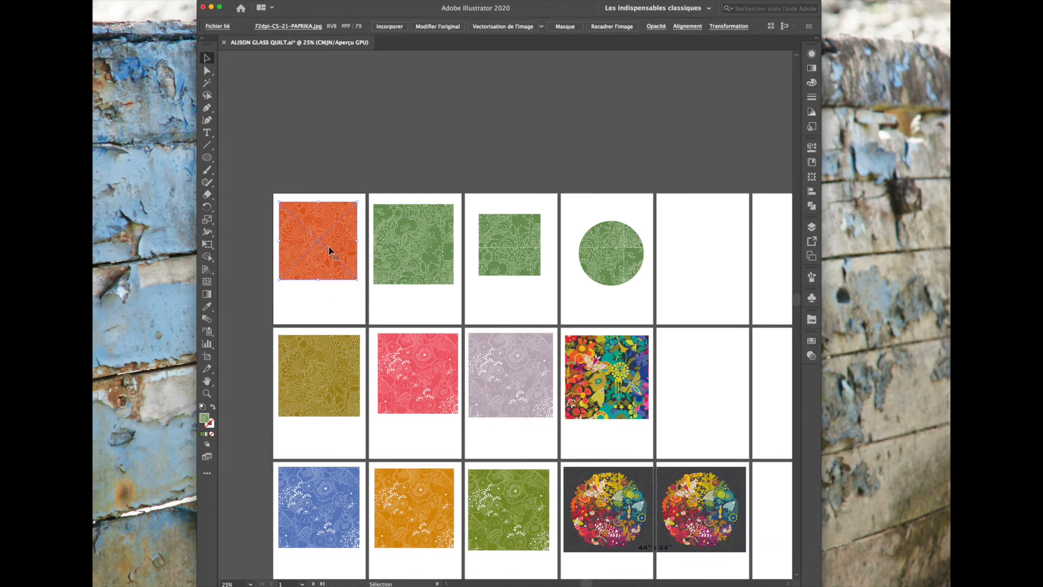
pyautogui.click(542, 27)
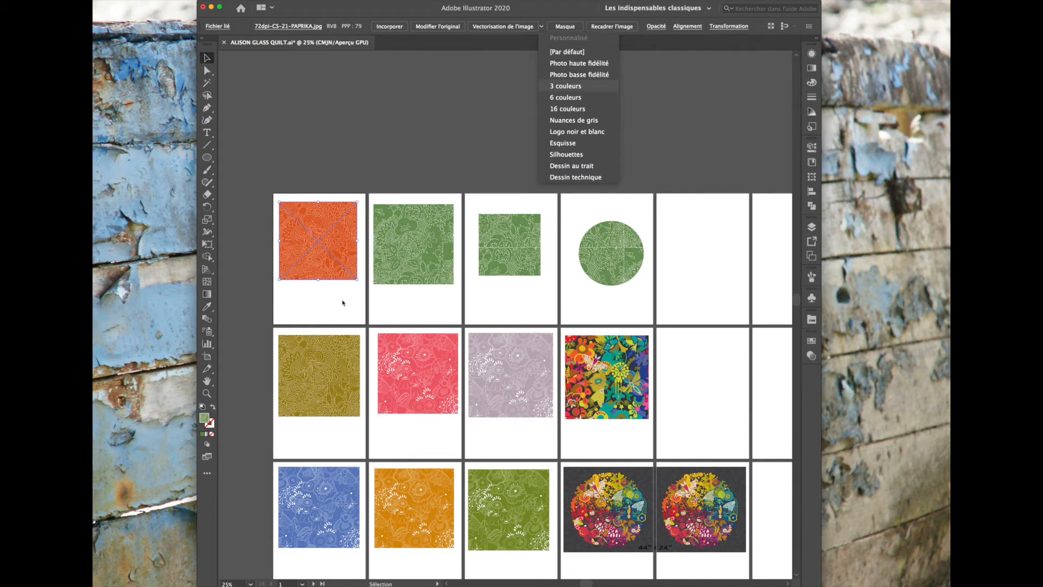
pyautogui.click(512, 29)
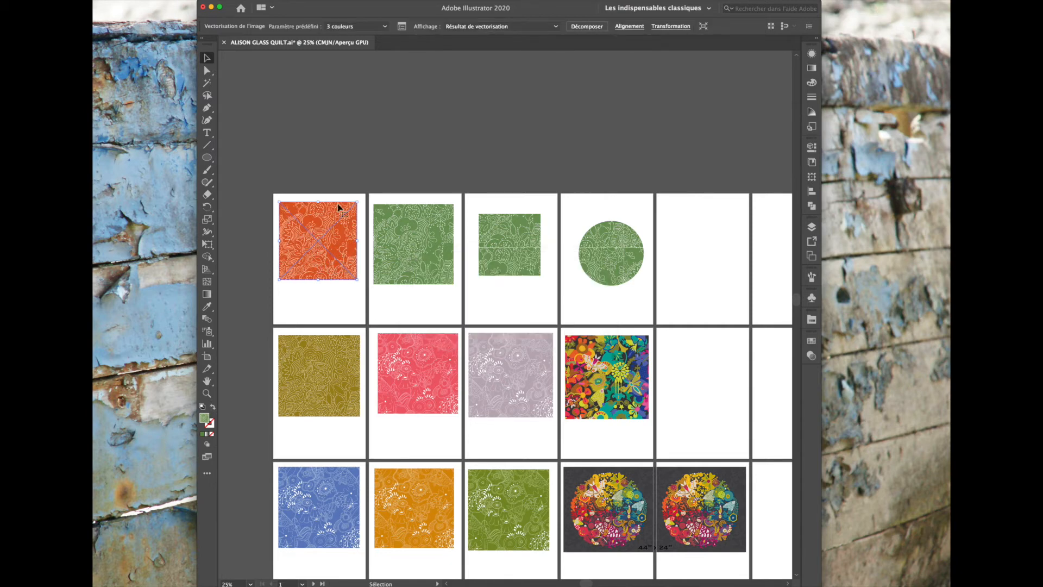
# Expand the traced orange image into vector shapes with Objet and Fond enabled, and deselect it
pyautogui.click(156, 1)
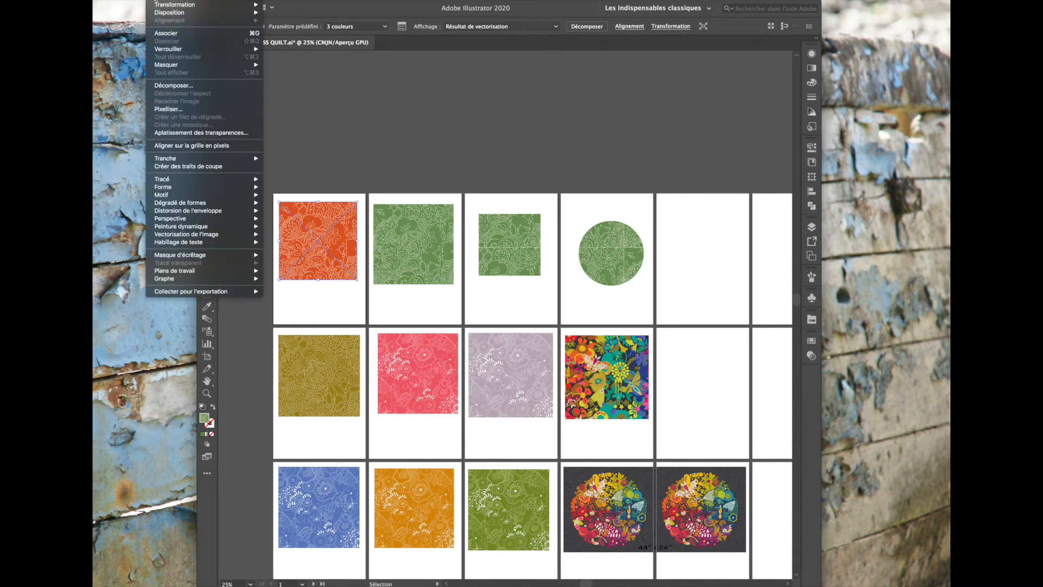
pyautogui.click(174, 87)
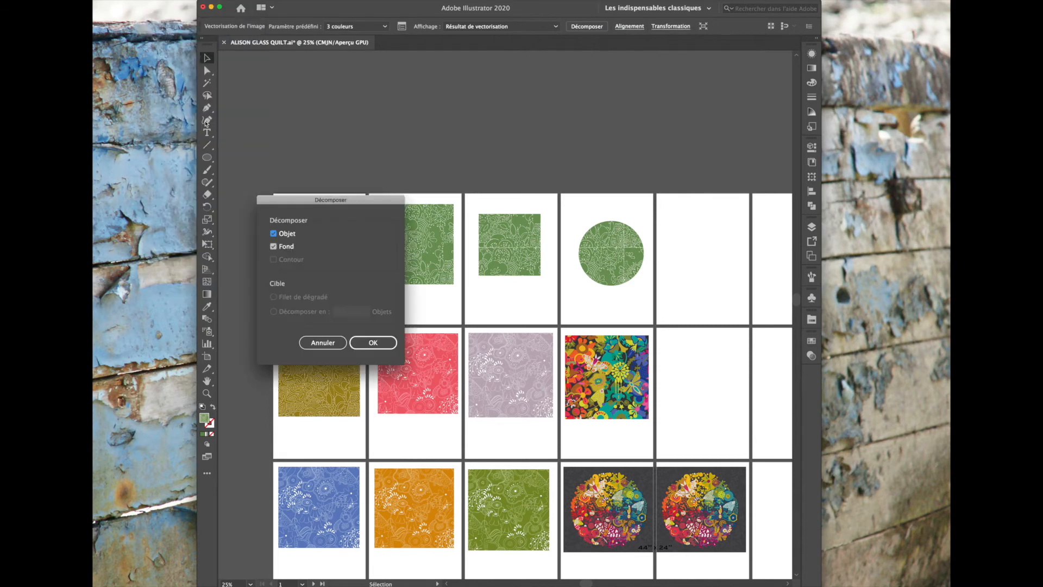
pyautogui.click(374, 343)
pyautogui.click(350, 293)
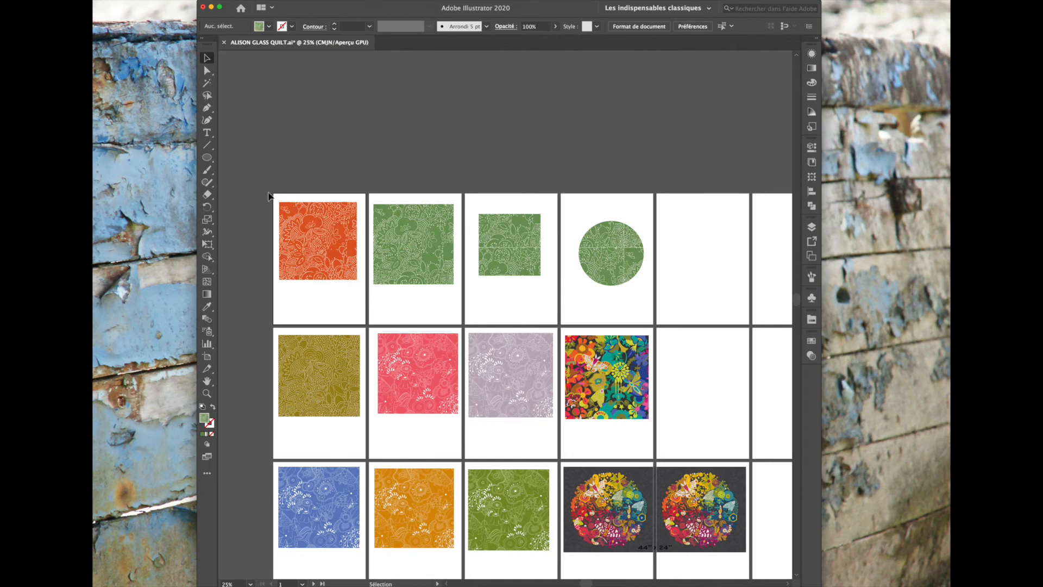
# Add the expanded orange artwork to the document's swatches as a pattern swatch, and deselect it
pyautogui.click(360, 296)
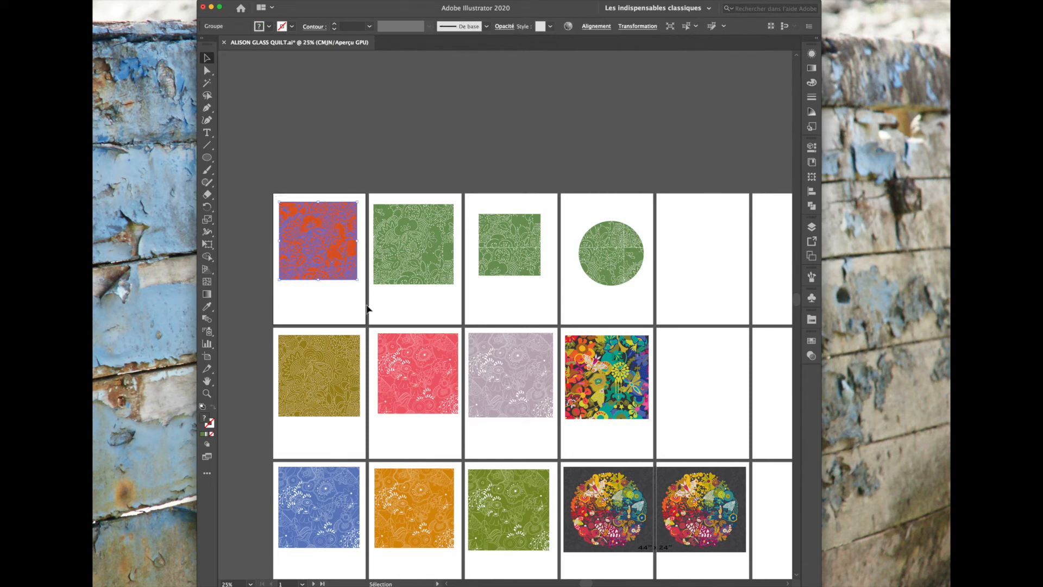
pyautogui.click(815, 343)
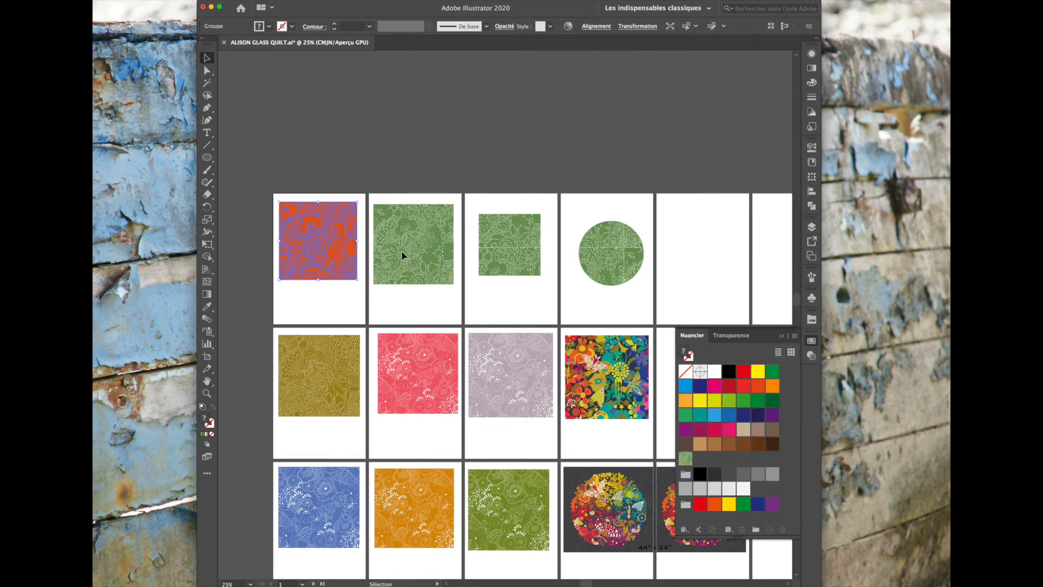
pyautogui.moveTo(322, 237); pyautogui.dragTo(701, 465)
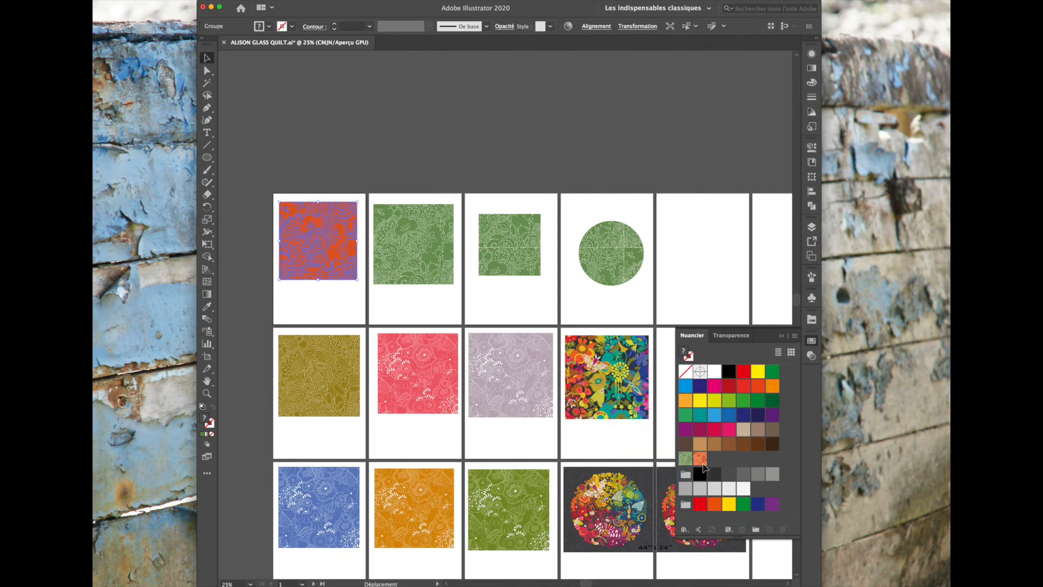
pyautogui.click(783, 339)
pyautogui.click(683, 389)
# Vectorize the placed multicoloured floral image in the second row with the 16 couleurs image trace preset
pyautogui.moveTo(563, 333); pyautogui.dragTo(650, 431)
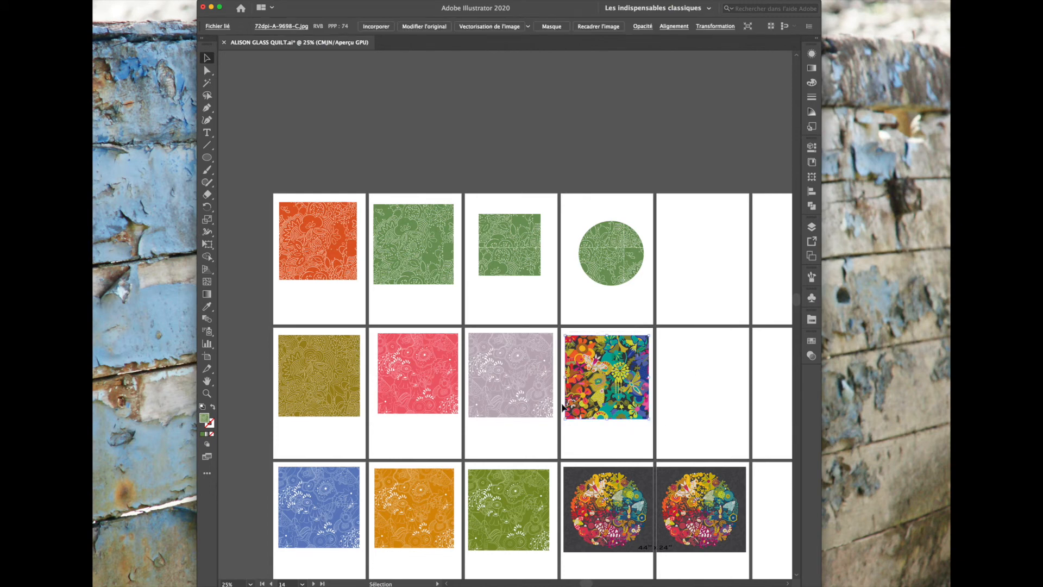
pyautogui.click(527, 26)
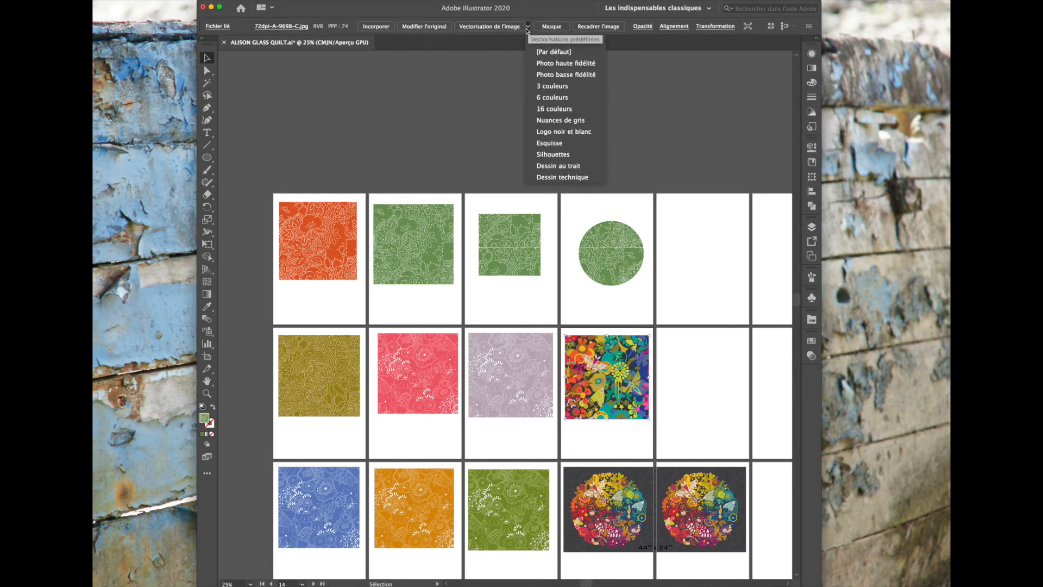
pyautogui.click(553, 108)
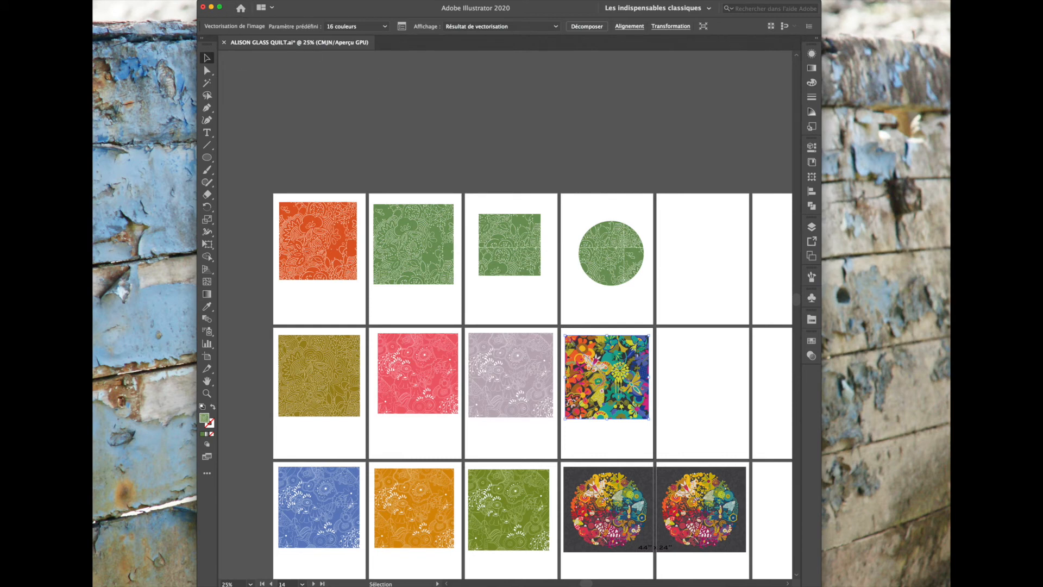
# Expand the traced multicoloured image into vector shapes with Objet and Fond enabled, and deselect it
pyautogui.click(159, 0)
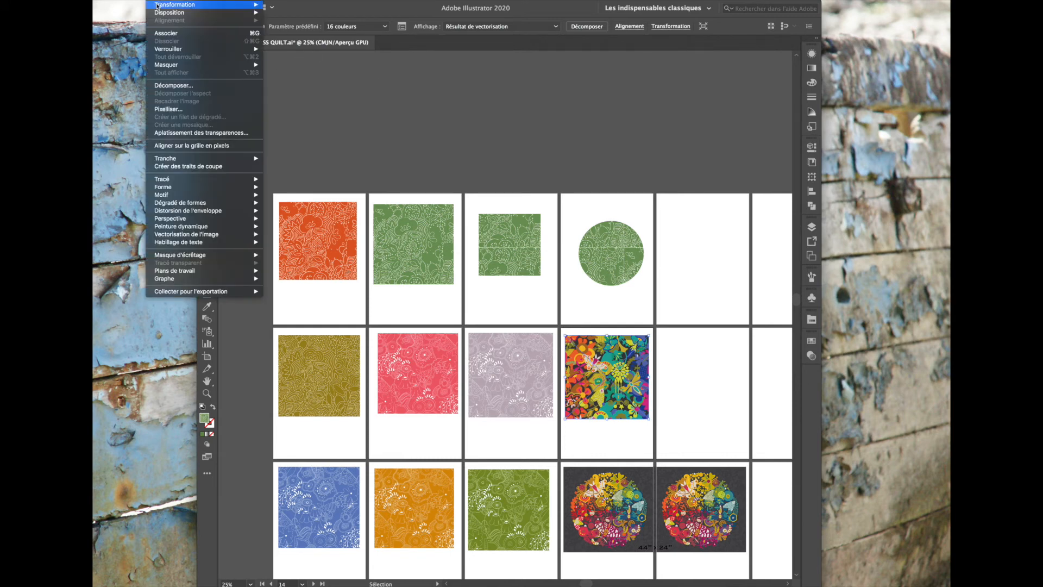
pyautogui.click(183, 87)
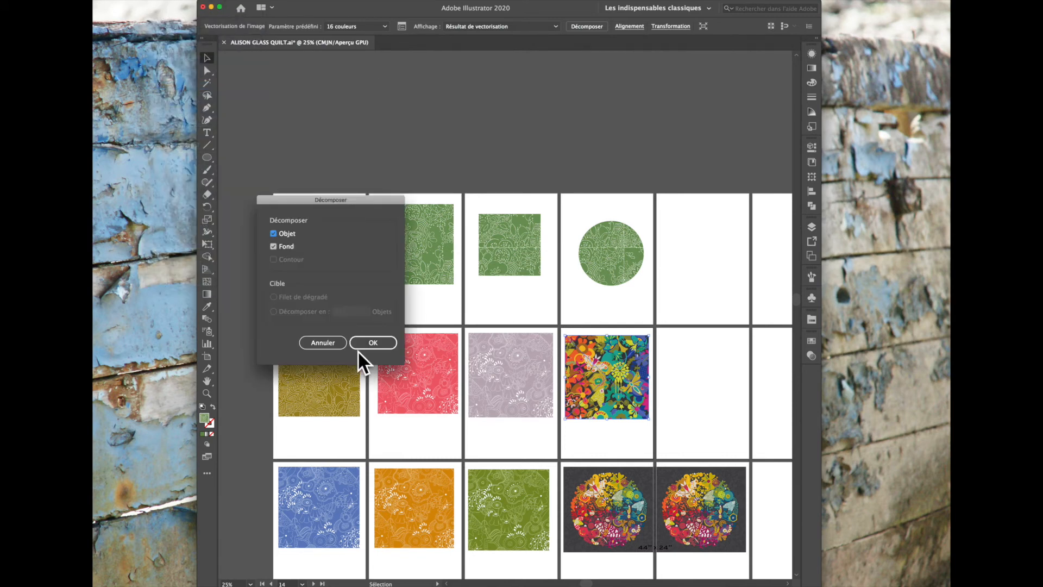
pyautogui.click(379, 343)
pyautogui.click(714, 377)
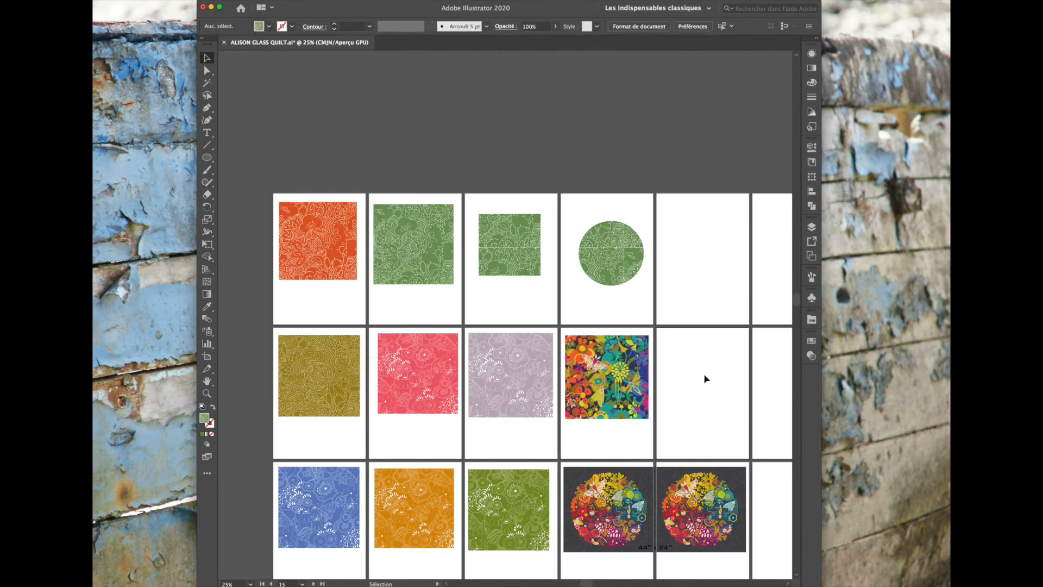
# Add the expanded multicoloured floral artwork to the document's swatches as a pattern swatch
pyautogui.moveTo(563, 332); pyautogui.dragTo(653, 433)
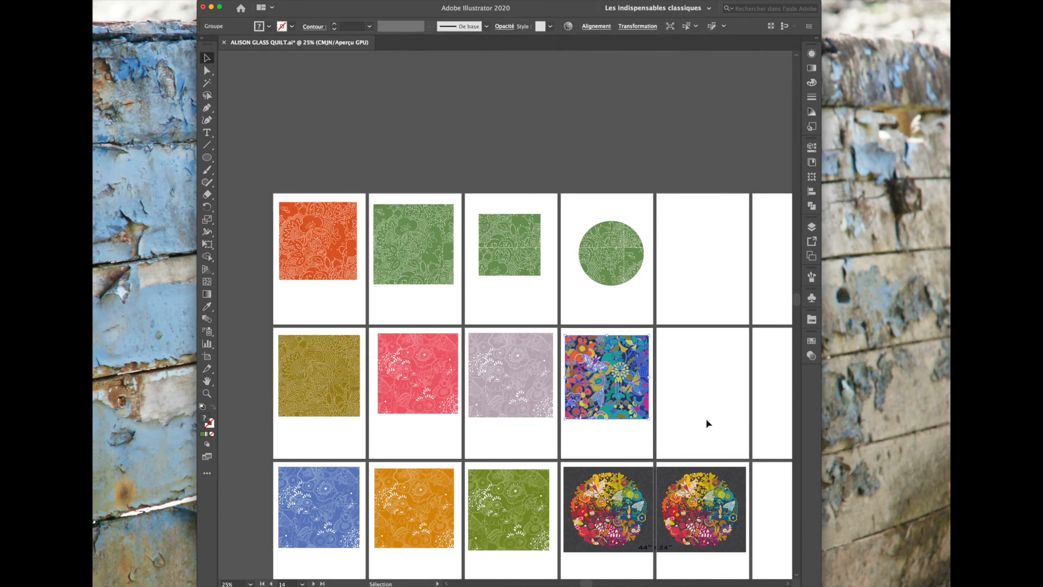
pyautogui.click(812, 341)
pyautogui.moveTo(605, 393); pyautogui.dragTo(716, 458)
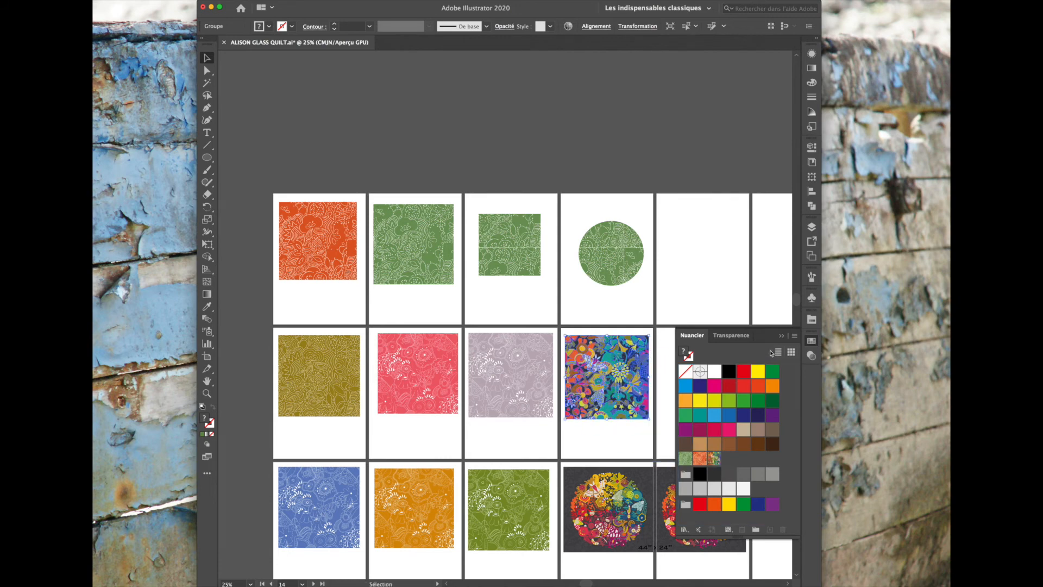
# Fill both the circle and the small square in the top row with the multicoloured floral pattern swatch
pyautogui.click(630, 259)
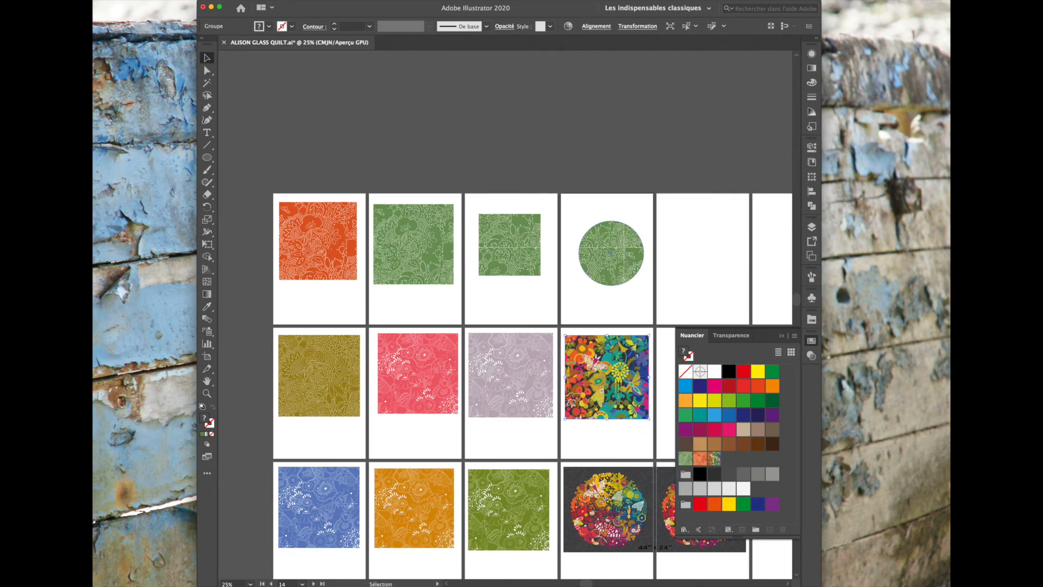
pyautogui.click(715, 458)
pyautogui.click(522, 250)
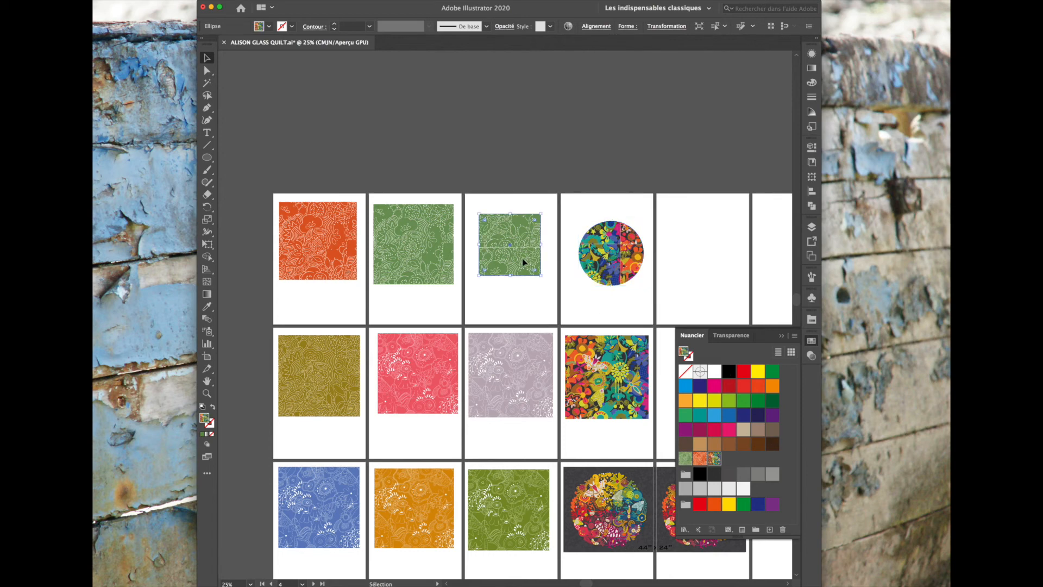
pyautogui.click(715, 458)
pyautogui.click(531, 305)
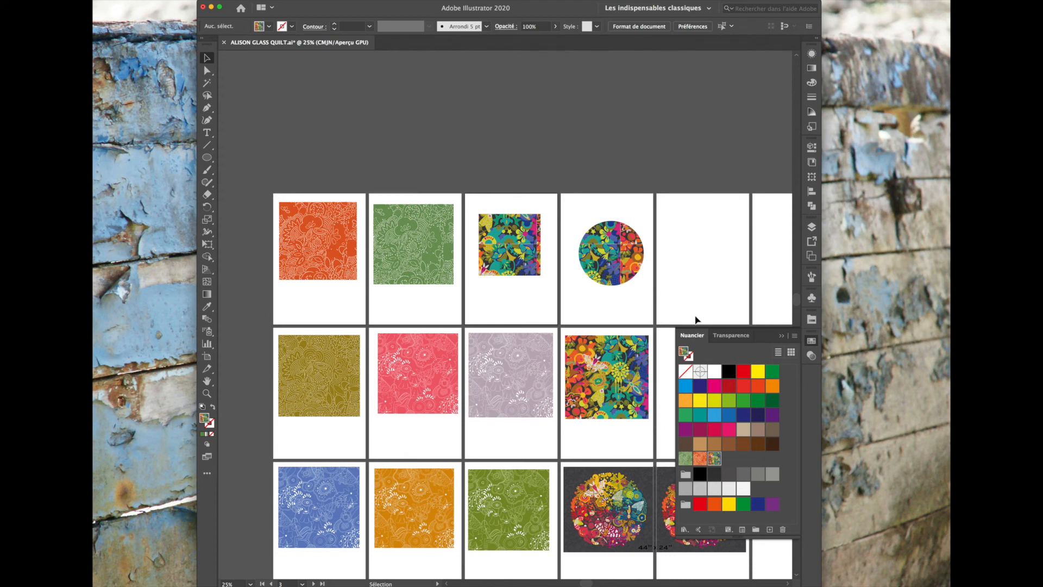
pyautogui.click(781, 337)
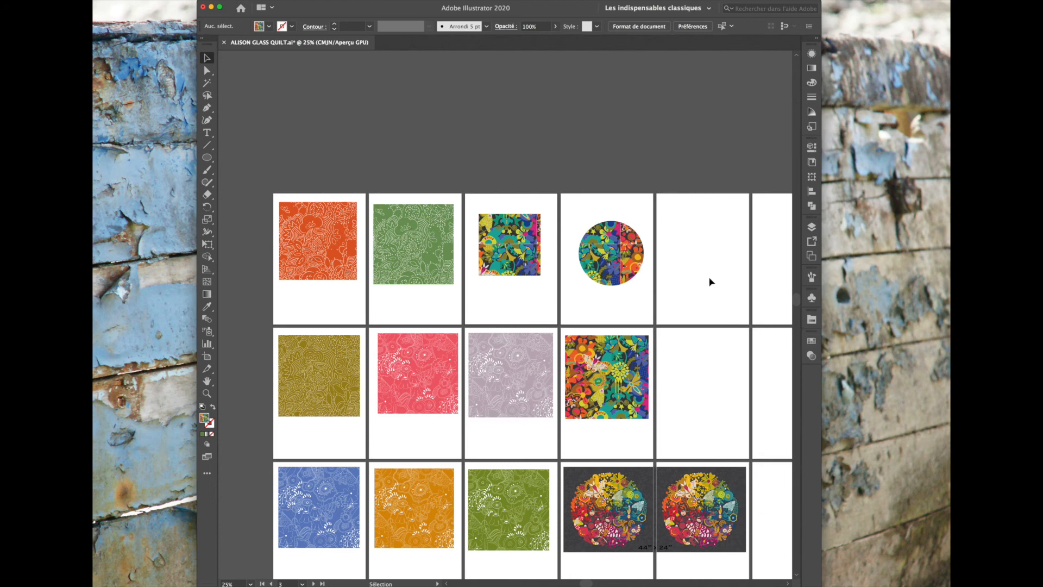
# Change the fill of the small square on the third top-row artboard to the orange pattern swatch, and deselect it
pyautogui.scroll(-2, 710, 282)
pyautogui.hscroll(2, 710, 281)
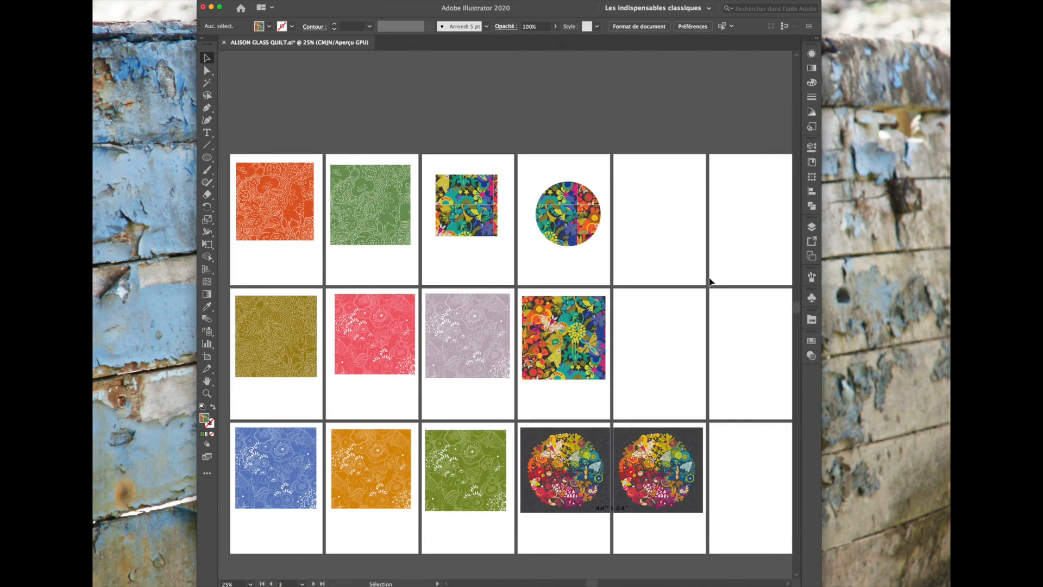
pyautogui.hscroll(-2, 711, 282)
pyautogui.scroll(-1, 711, 282)
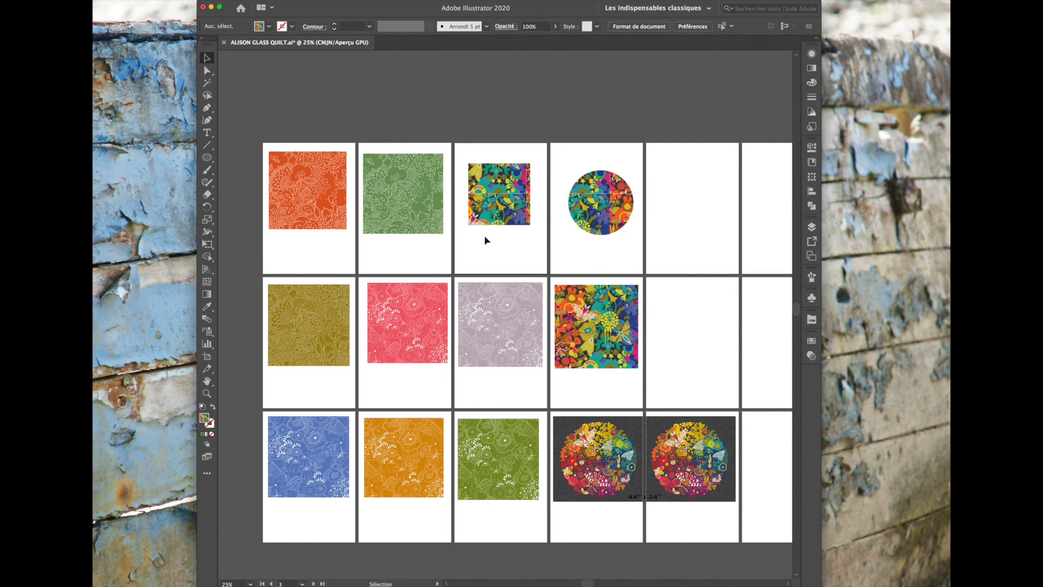
pyautogui.click(502, 205)
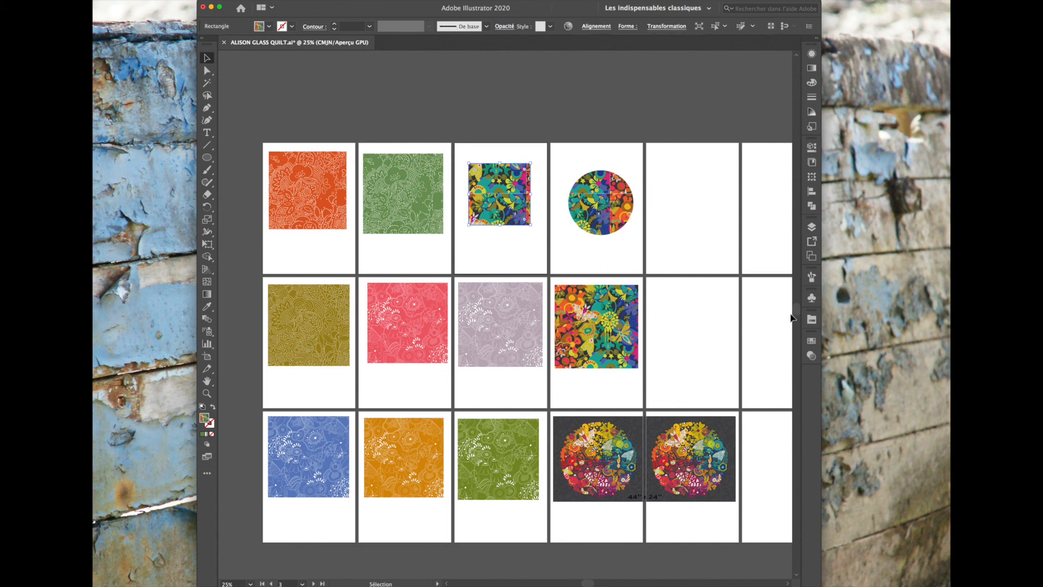
pyautogui.click(812, 341)
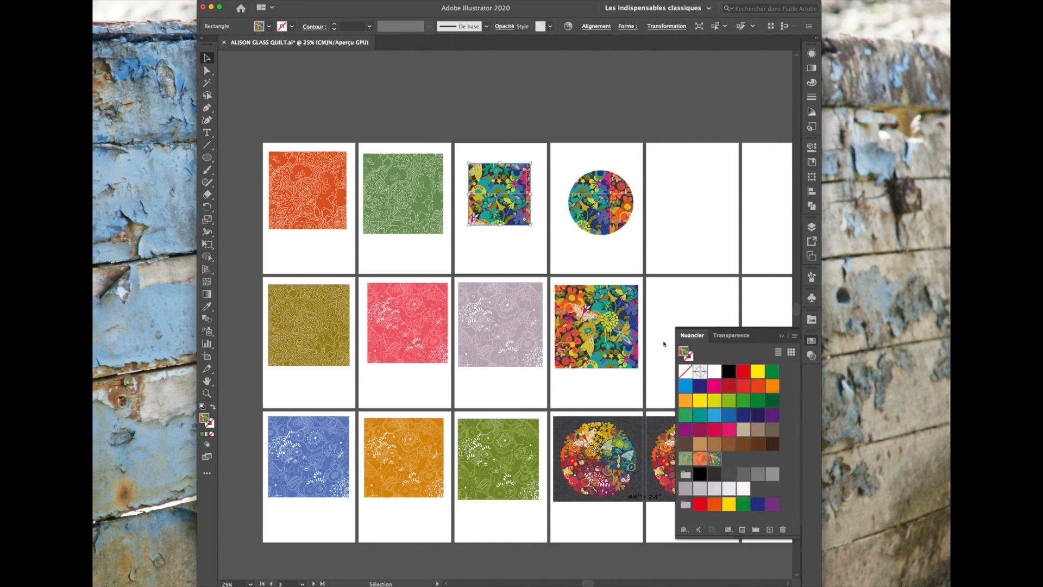
pyautogui.click(702, 460)
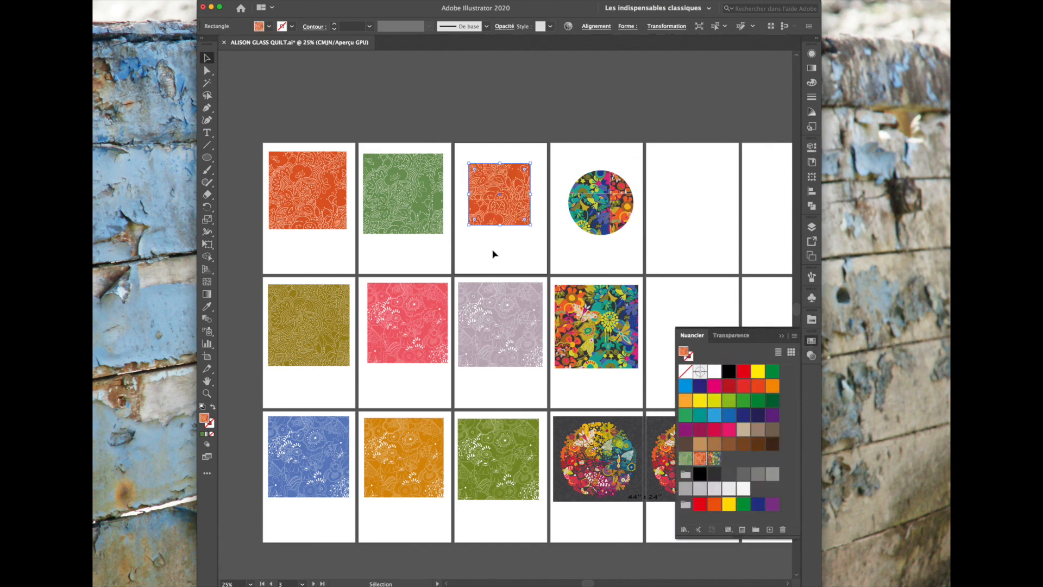
pyautogui.click(536, 262)
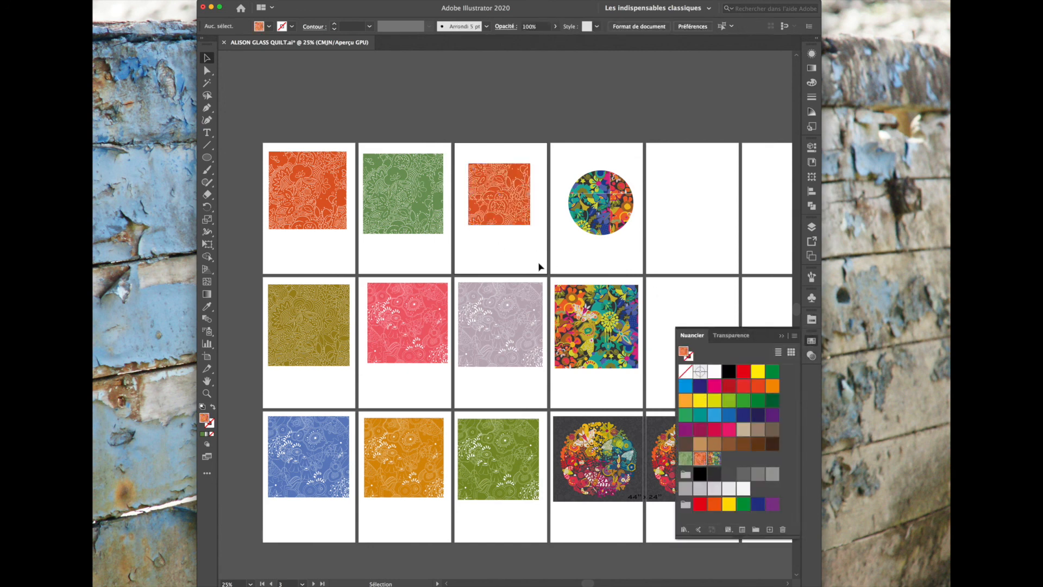
pyautogui.click(783, 336)
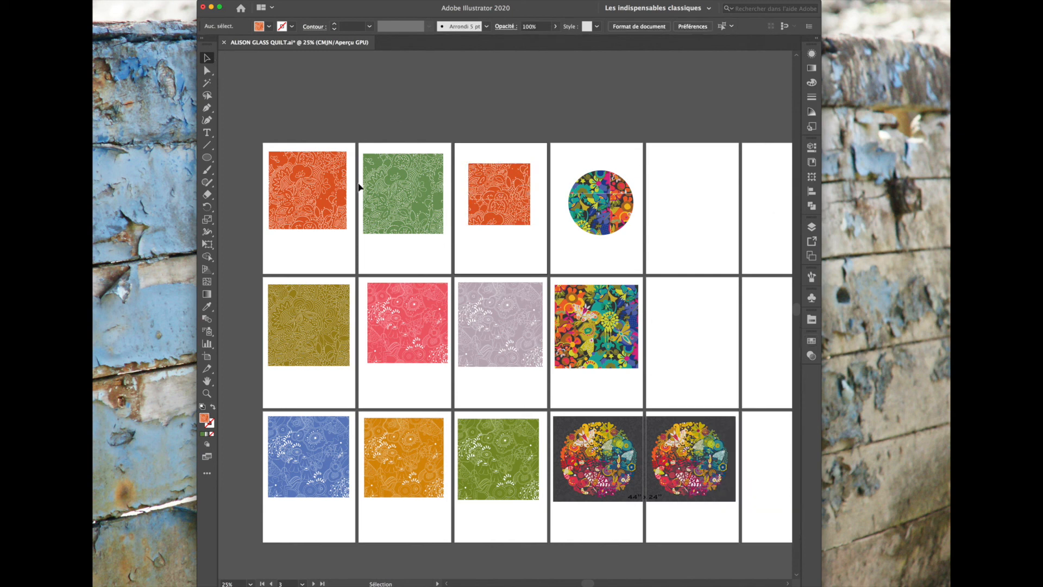
pyautogui.hscroll(5, 497, 255)
pyautogui.hscroll(-3, 496, 256)
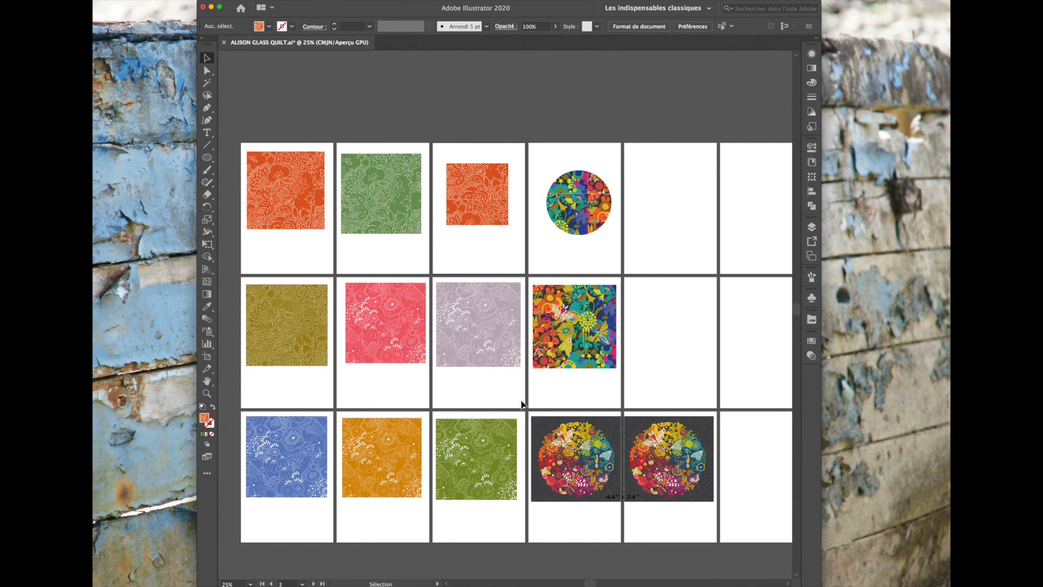
pyautogui.click(810, 341)
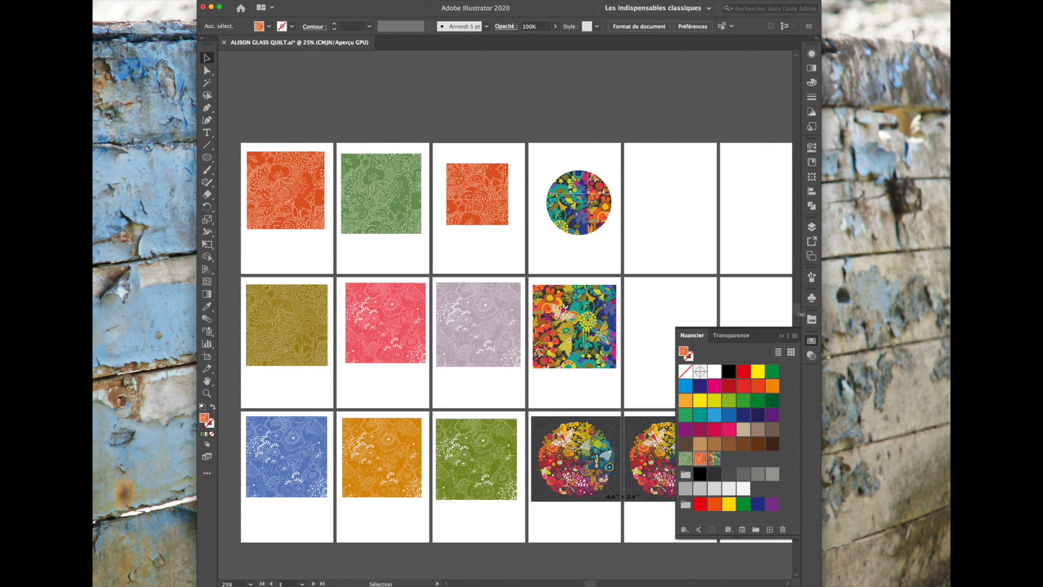
pyautogui.click(782, 337)
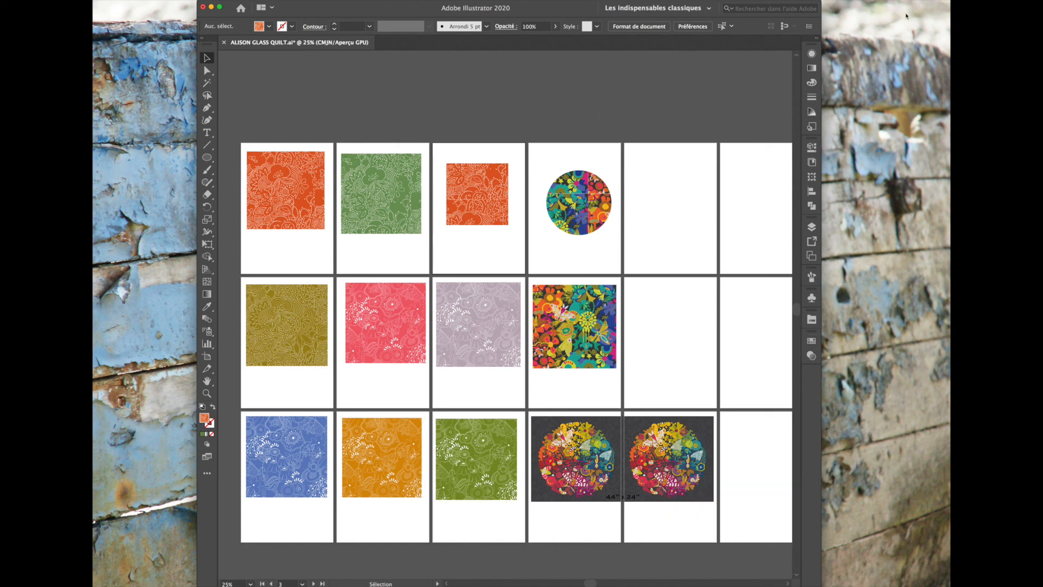